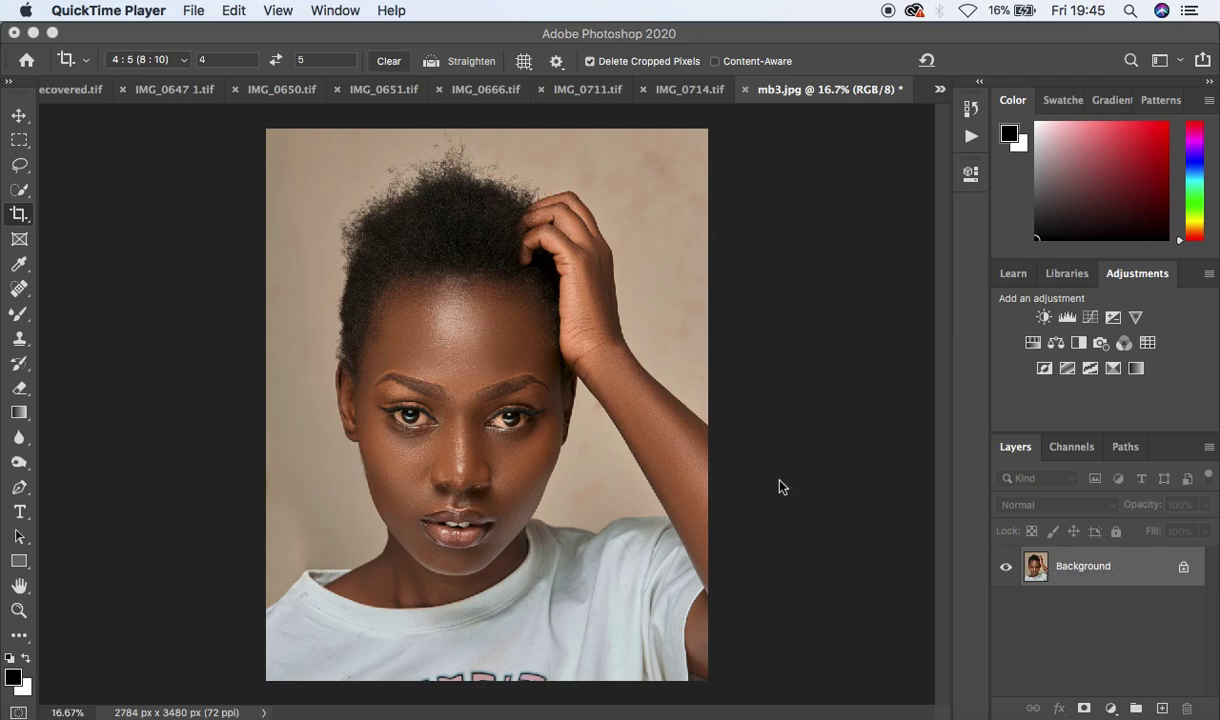
# Duplicate the Background layer with Cmd+J and open the copy in the Camera Raw Filter
pyautogui.click(1062, 621)
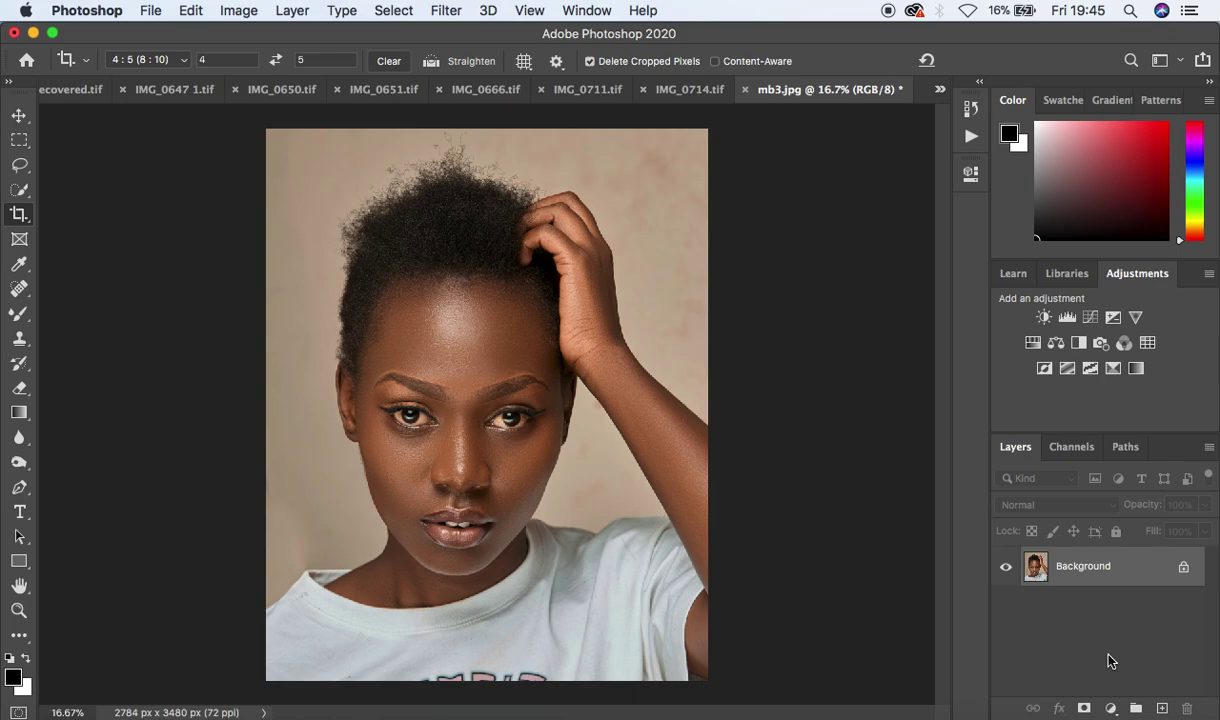
pyautogui.press('super+j')
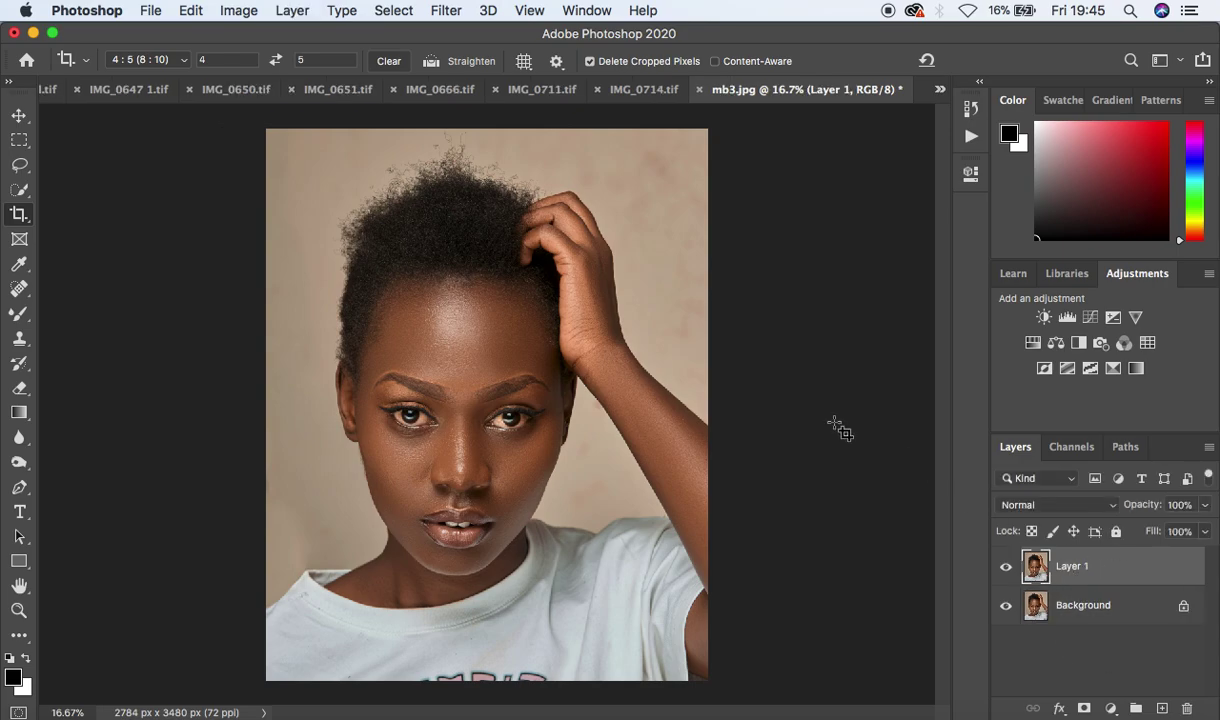
pyautogui.click(440, 11)
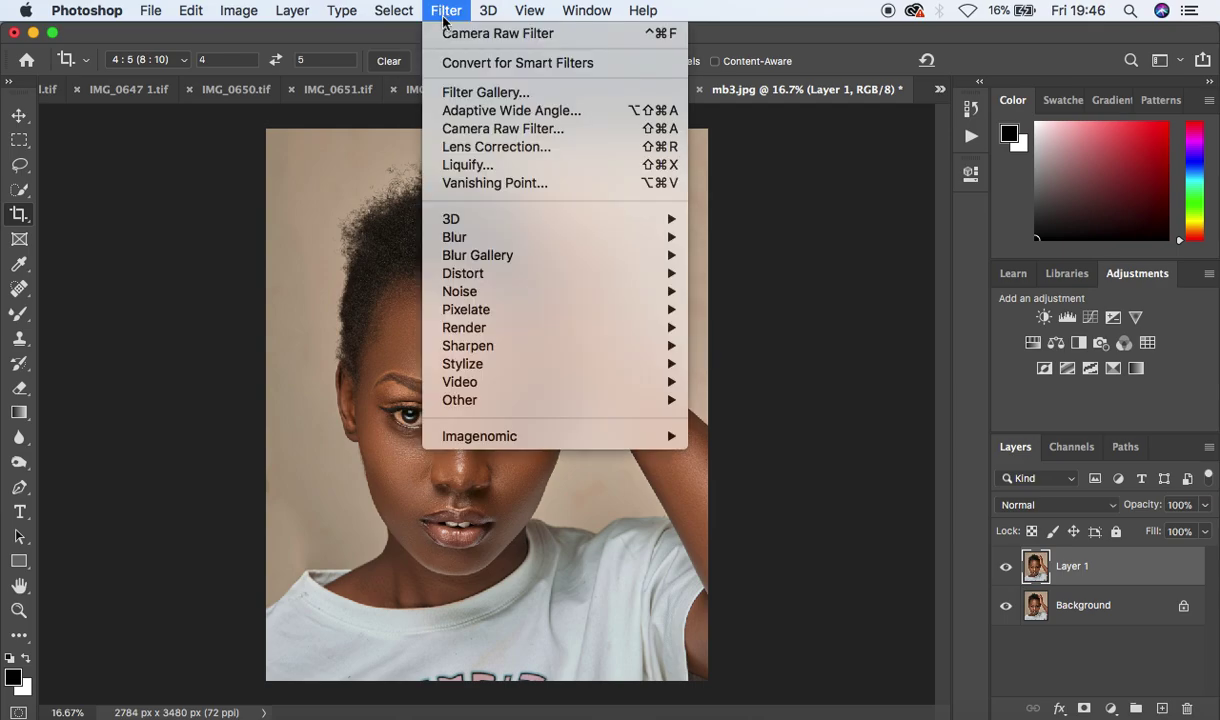
pyautogui.click(525, 129)
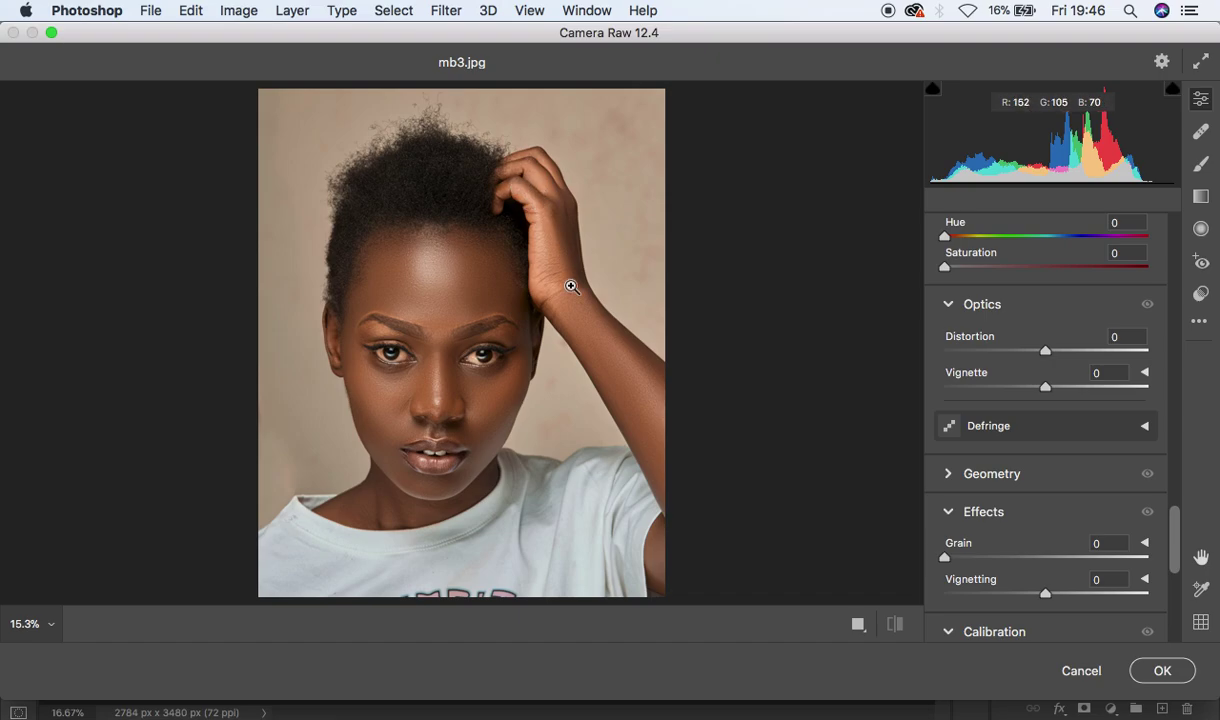
# Set Calibration Red, Green and Blue Primary saturation to -8, -5 and -11
pyautogui.click(1175, 540)
pyautogui.moveTo(1175, 540); pyautogui.dragTo(1176, 618)
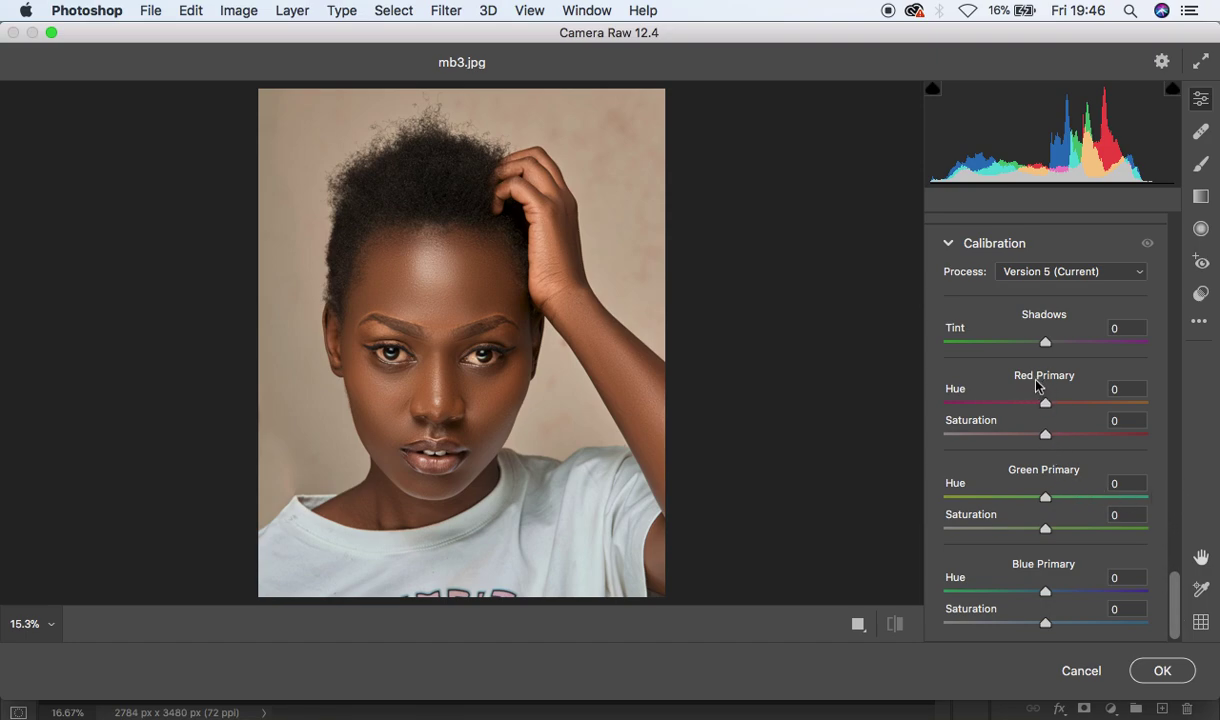
pyautogui.click(1046, 435)
pyautogui.moveTo(1046, 435)
pyautogui.mouseDown()
pyautogui.moveTo(1027, 435)
pyautogui.moveTo(1037, 436)
pyautogui.mouseUp()
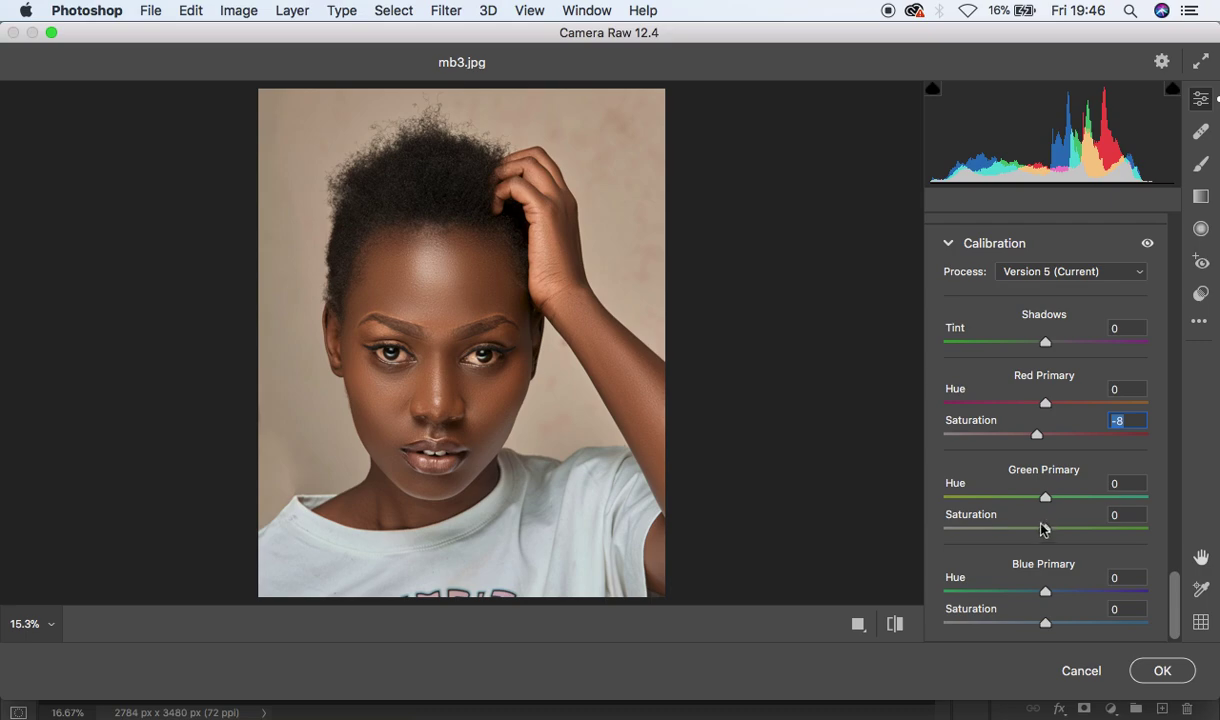
pyautogui.moveTo(1046, 531)
pyautogui.mouseDown()
pyautogui.moveTo(1116, 531)
pyautogui.moveTo(910, 530)
pyautogui.moveTo(1157, 537)
pyautogui.moveTo(1037, 548)
pyautogui.mouseUp()
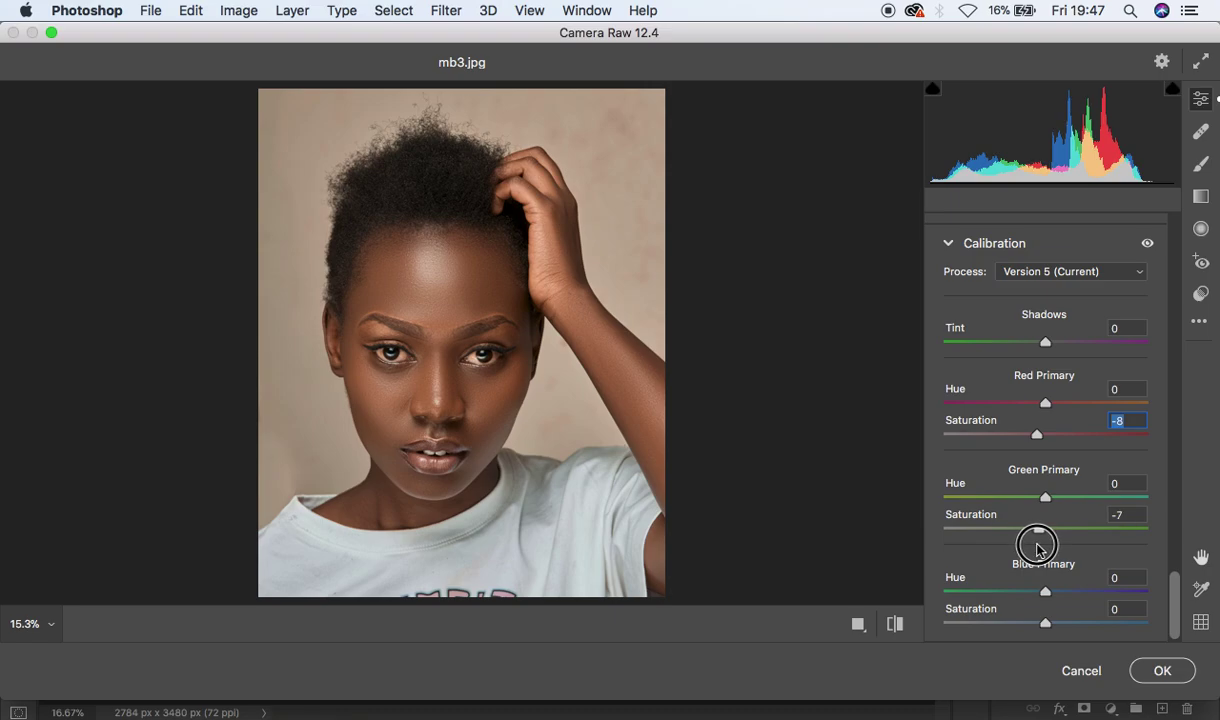
pyautogui.moveTo(1037, 548); pyautogui.dragTo(1040, 548)
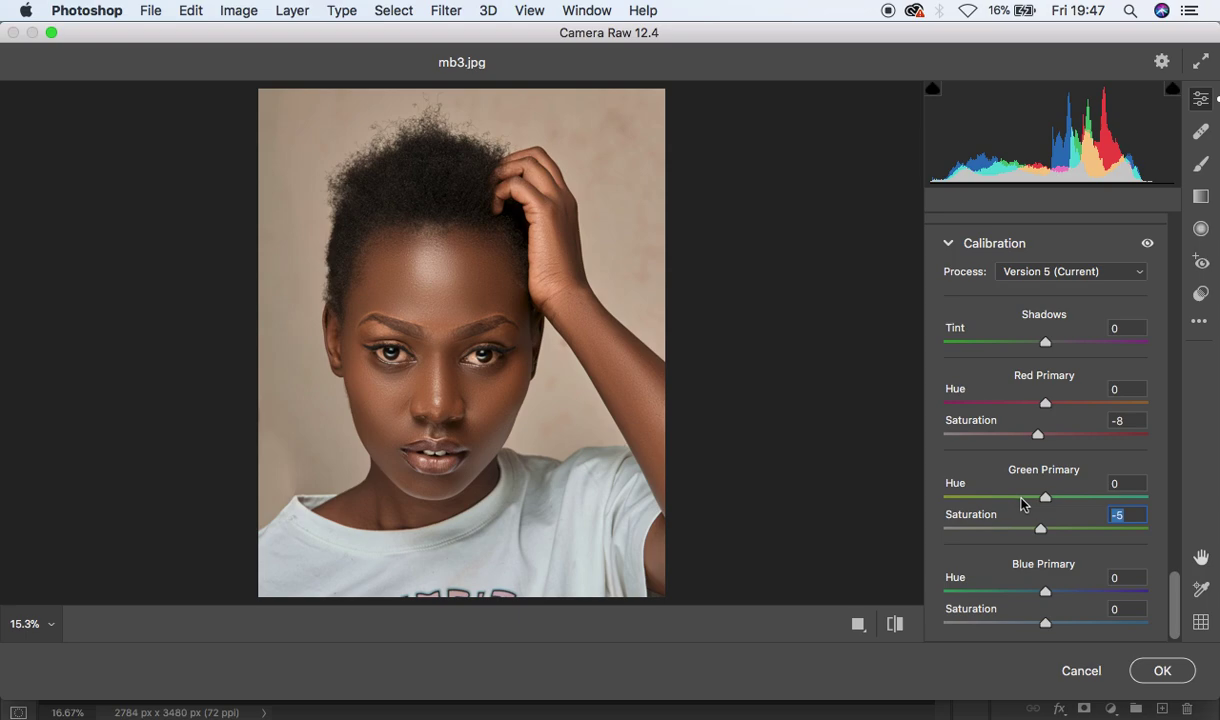
pyautogui.click(1046, 625)
pyautogui.moveTo(1045, 623)
pyautogui.mouseDown()
pyautogui.moveTo(915, 605)
pyautogui.moveTo(1033, 628)
pyautogui.mouseUp()
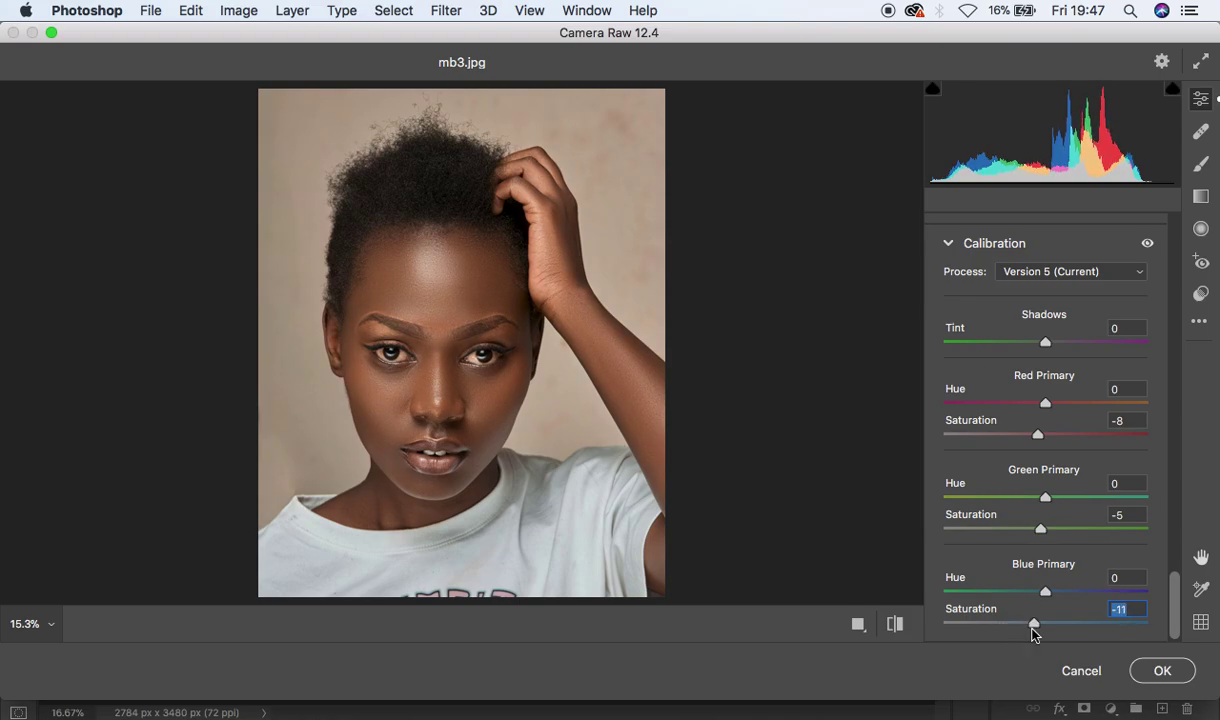
# Compare the calibration edits against the before view, ending on the edited view
pyautogui.click(894, 626)
pyautogui.click(894, 626)
pyautogui.click(894, 626)
pyautogui.click(894, 626)
# Set the Red Primary hue to -8 and the Green Primary hue to -4
pyautogui.moveTo(1048, 407)
pyautogui.mouseDown()
pyautogui.moveTo(1139, 414)
pyautogui.moveTo(906, 408)
pyautogui.moveTo(1039, 426)
pyautogui.mouseUp()
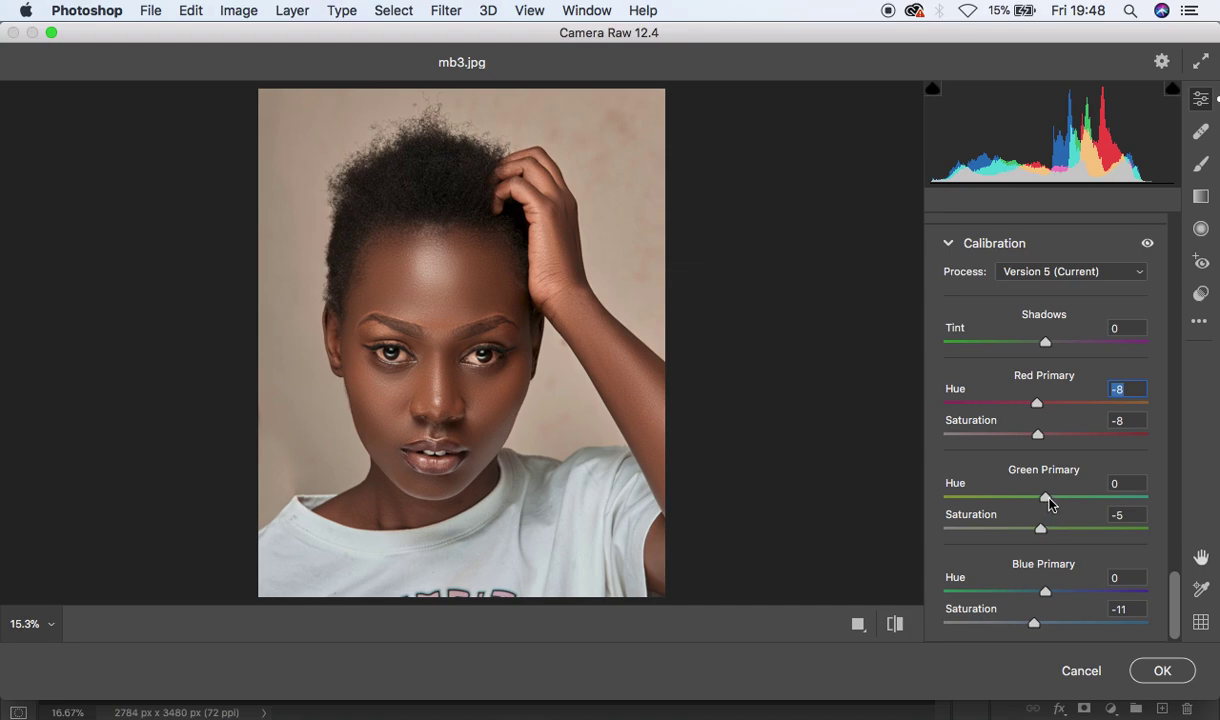
pyautogui.moveTo(1047, 497); pyautogui.dragTo(907, 493)
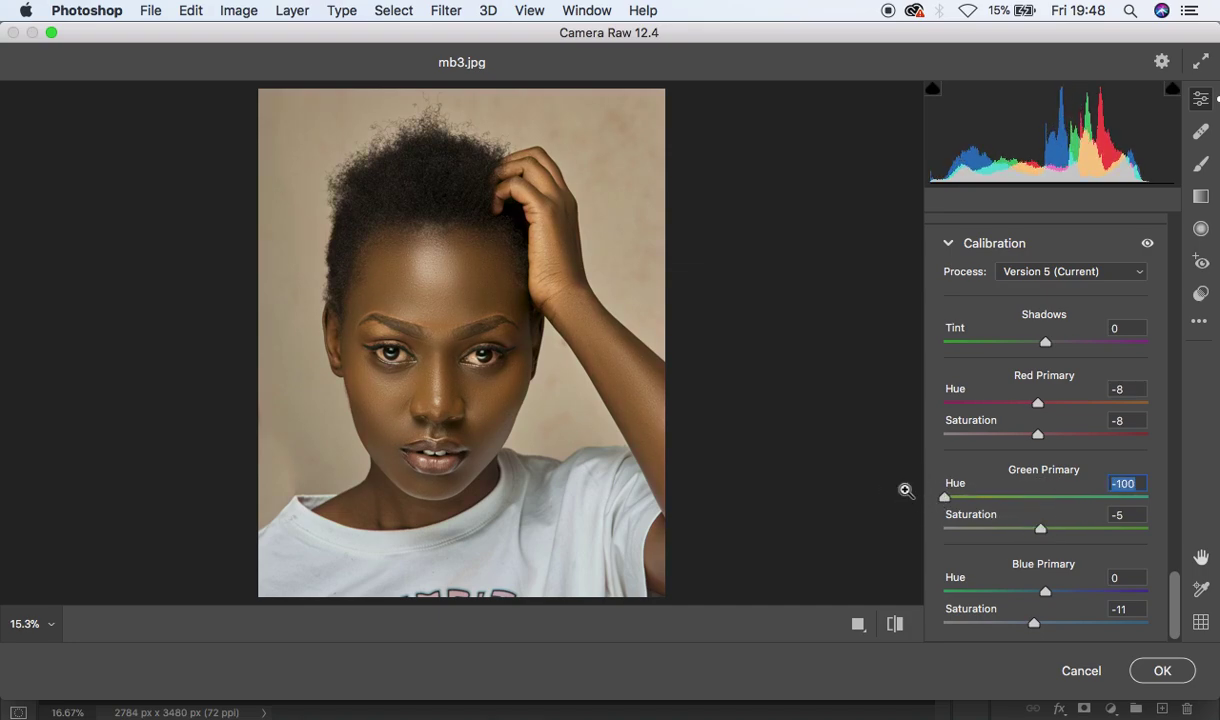
pyautogui.moveTo(906, 490); pyautogui.dragTo(1180, 507)
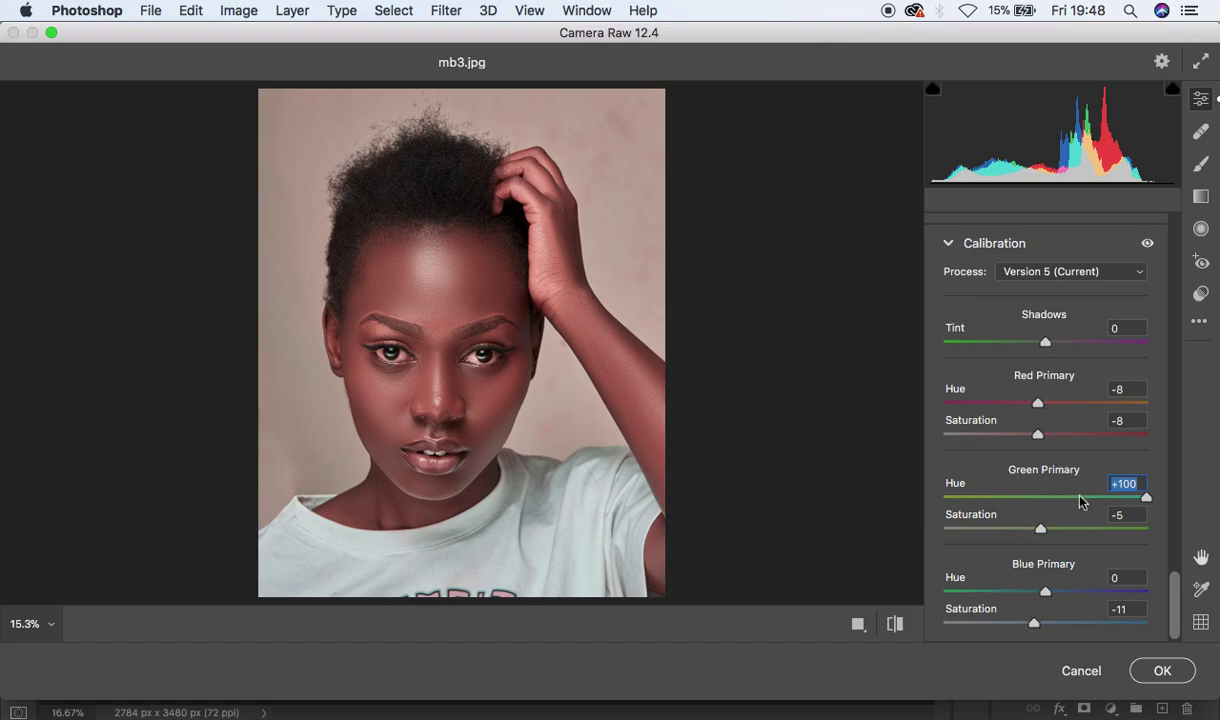
pyautogui.moveTo(1146, 497); pyautogui.dragTo(1038, 505)
# Compare the result in before/after view and with Calibration switched off and on
pyautogui.click(895, 623)
pyautogui.click(895, 623)
pyautogui.click(895, 623)
pyautogui.click(895, 623)
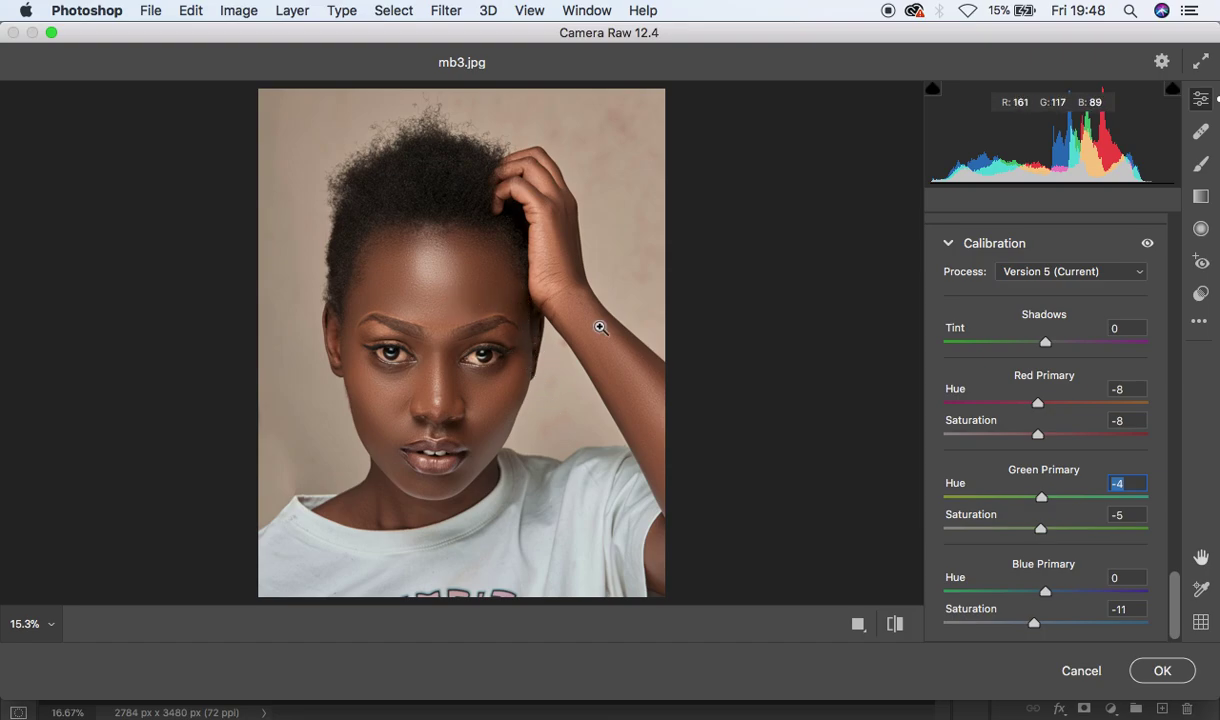
pyautogui.click(1148, 245)
pyautogui.click(1148, 245)
pyautogui.click(1148, 245)
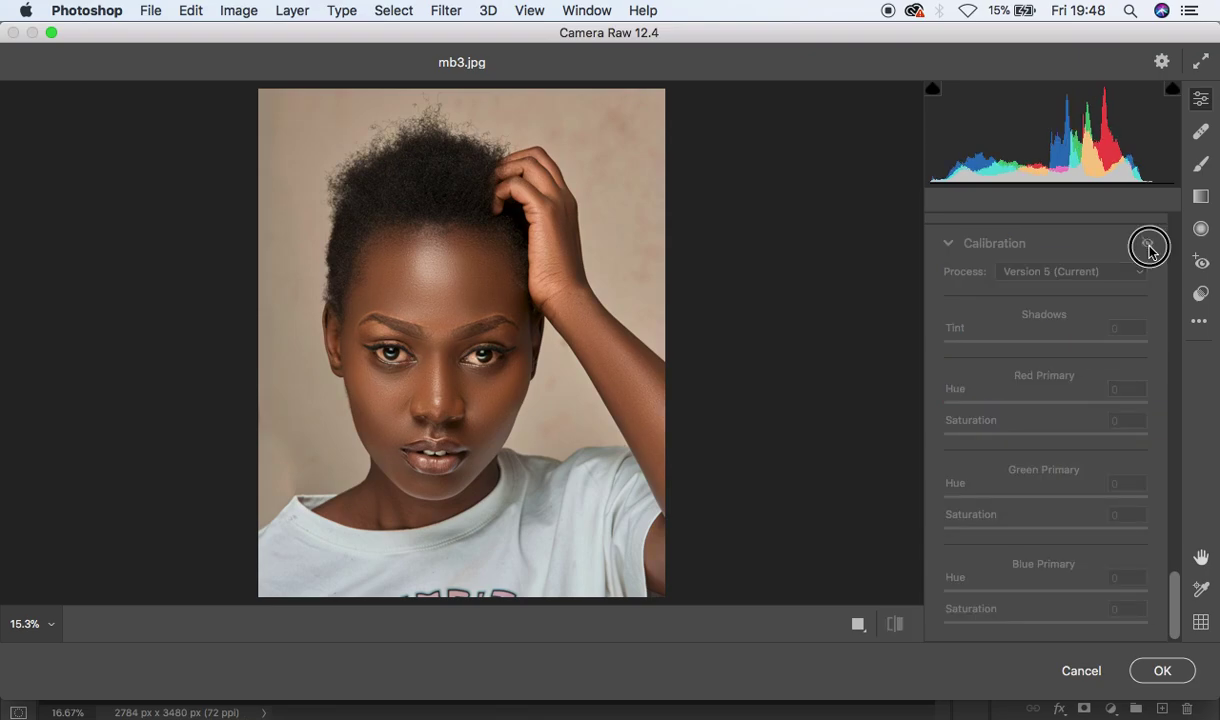
pyautogui.click(1148, 245)
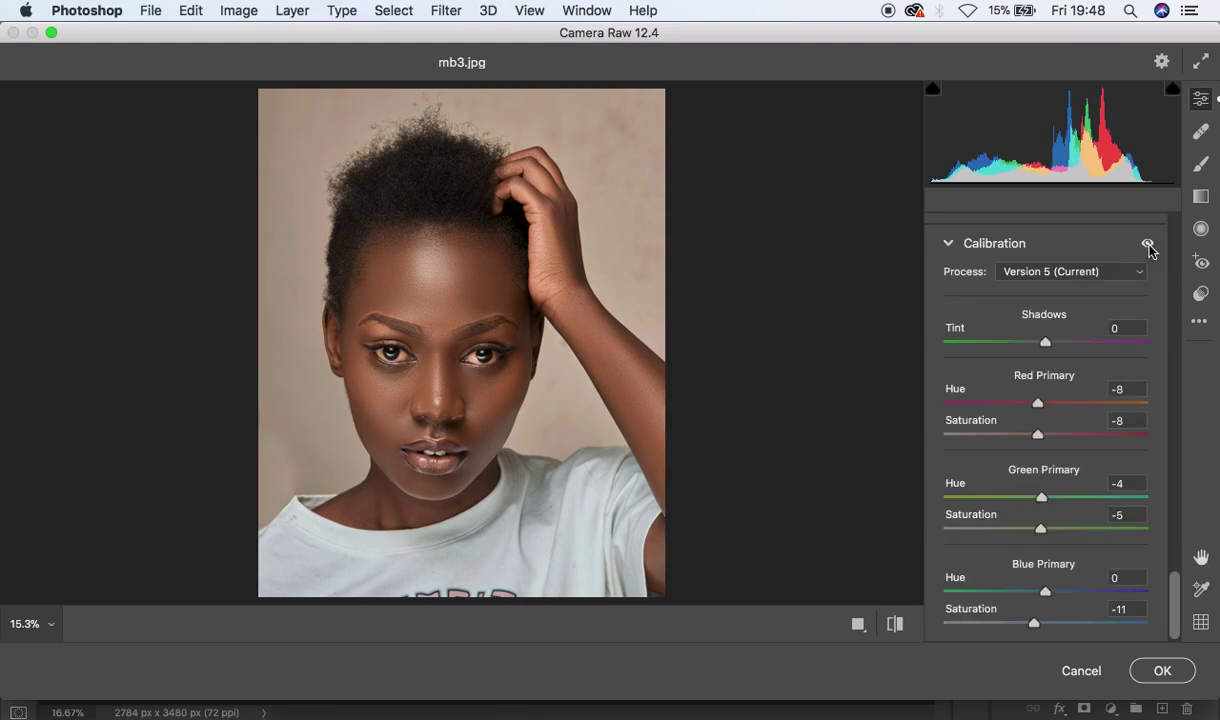
# Nudge the Red Primary saturation, then scroll up to the Color Mixer's HSL controls
pyautogui.moveTo(1114, 421); pyautogui.dragTo(1119, 421)
pyautogui.scroll(5, 1146, 320)
pyautogui.scroll(10, 1150, 330)
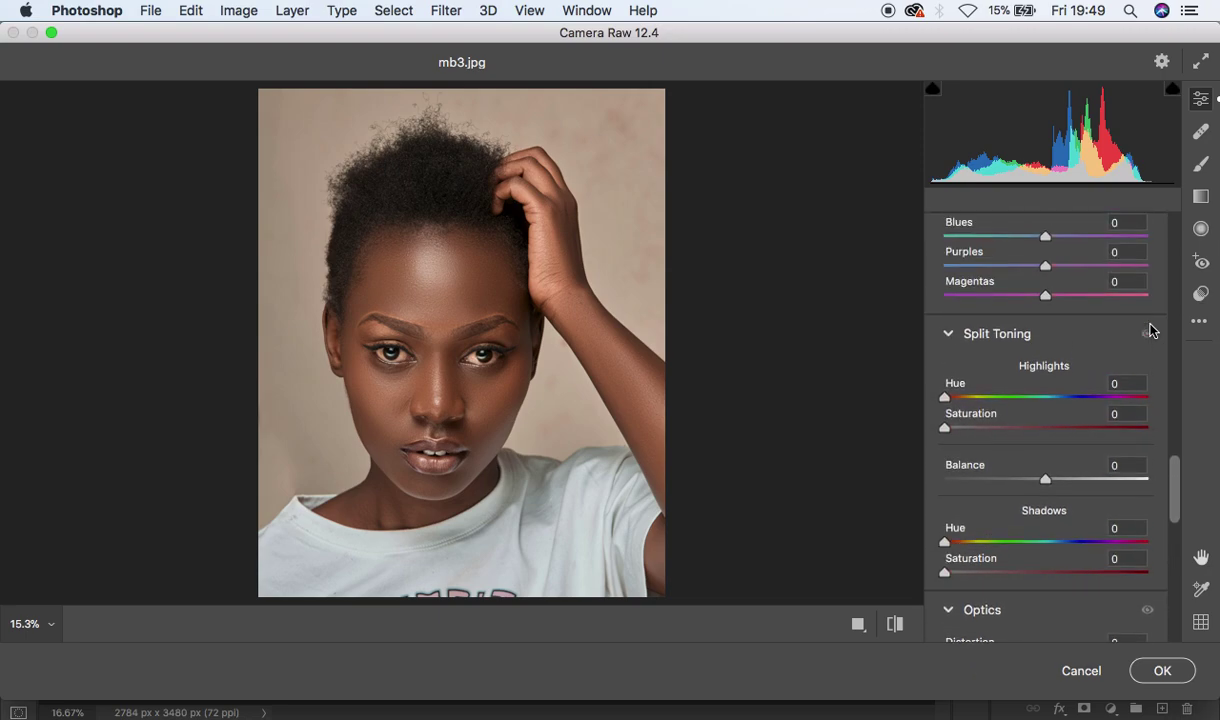
pyautogui.scroll(2, 1150, 330)
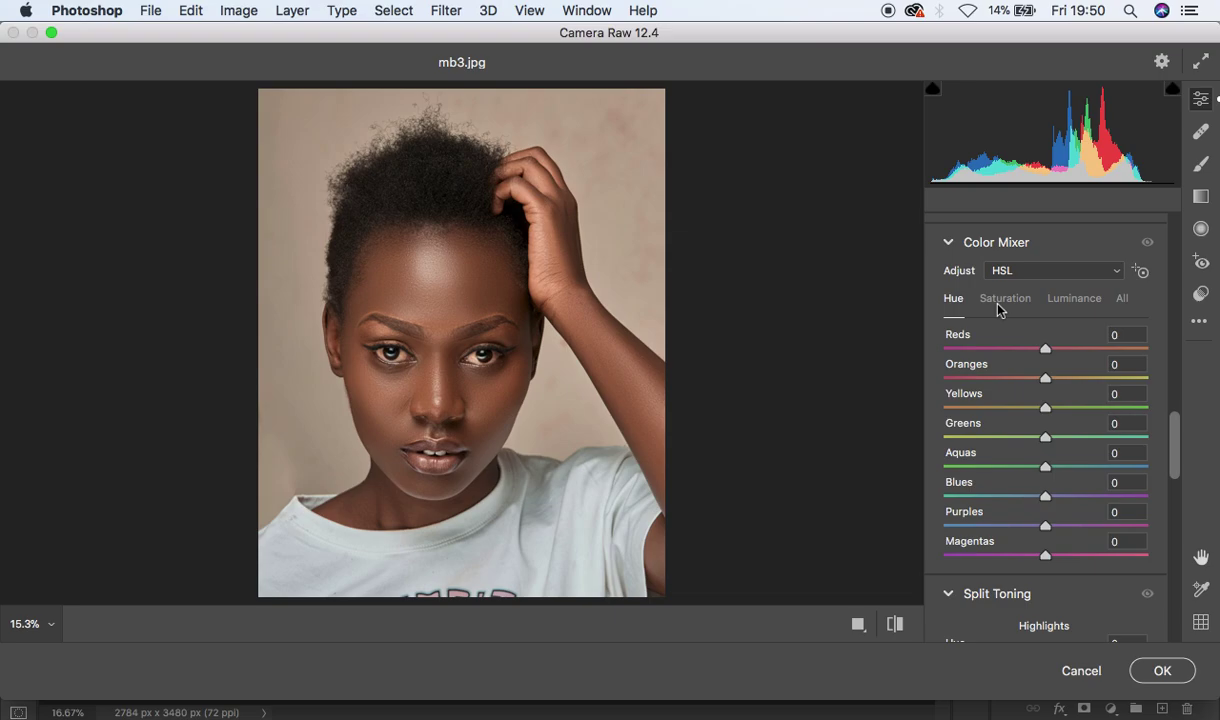
# Darken the Oranges luminance in the Color Mixer, settling around -13 after a reset
pyautogui.click(1080, 299)
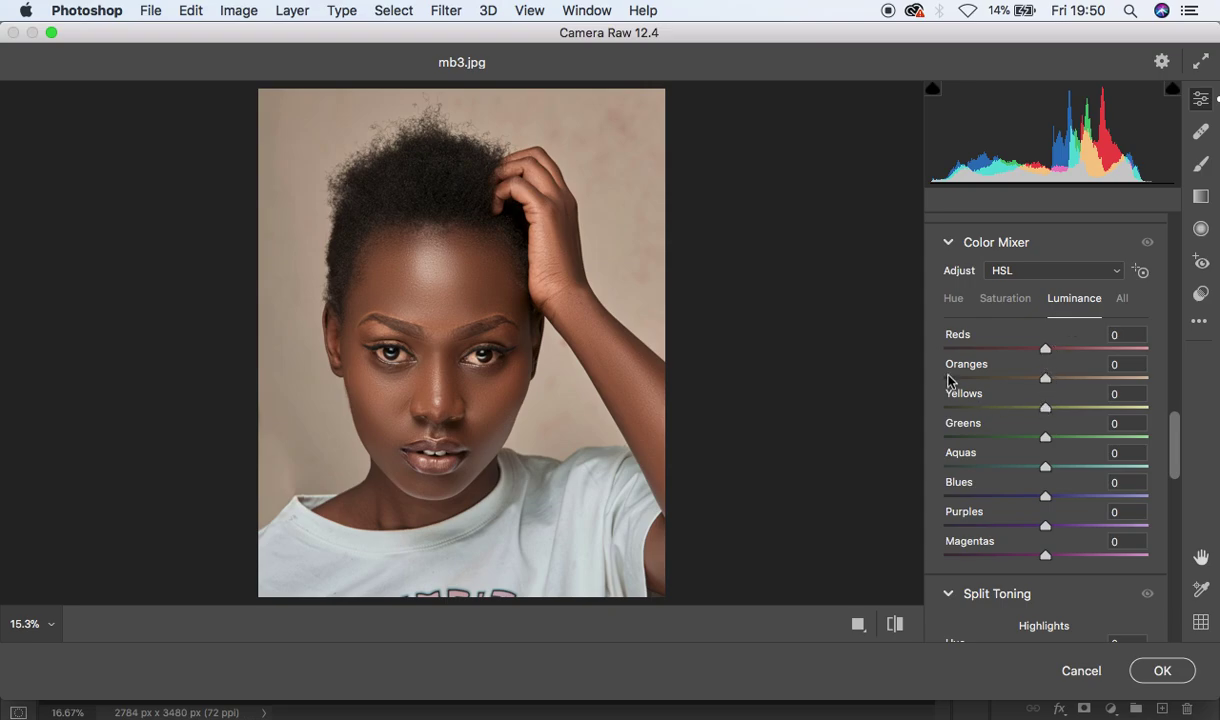
pyautogui.moveTo(1044, 379); pyautogui.dragTo(1113, 381)
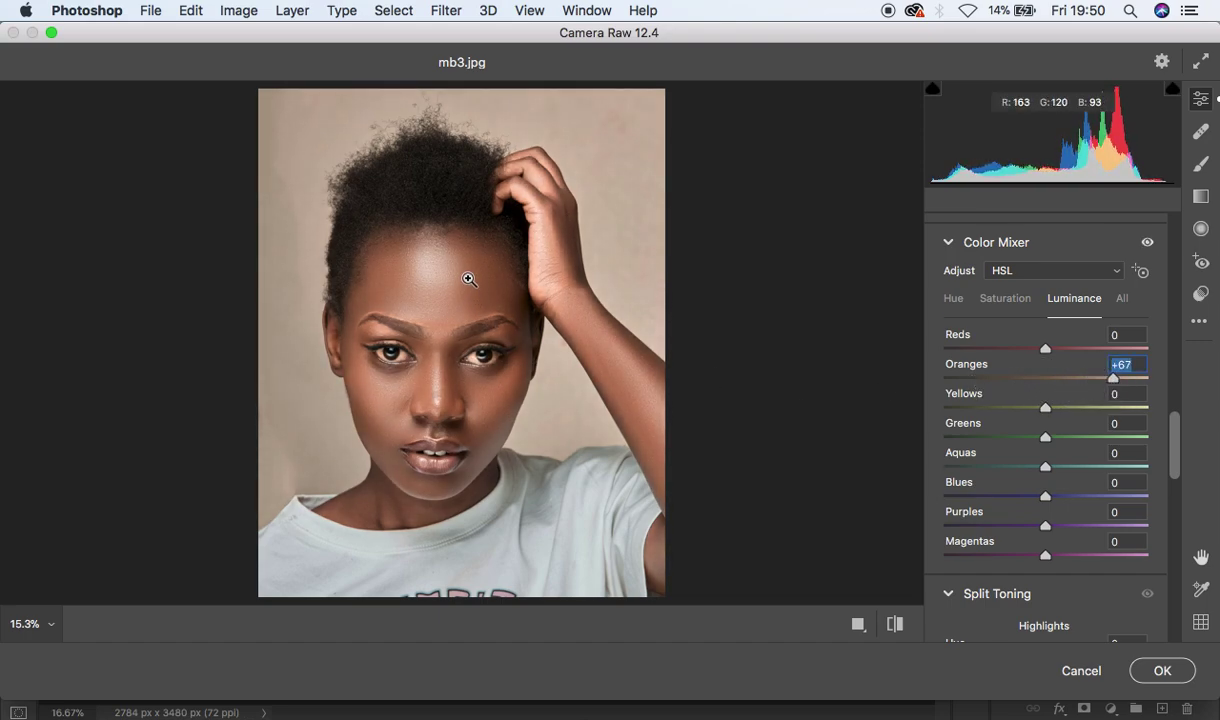
pyautogui.moveTo(1085, 385); pyautogui.dragTo(1017, 384)
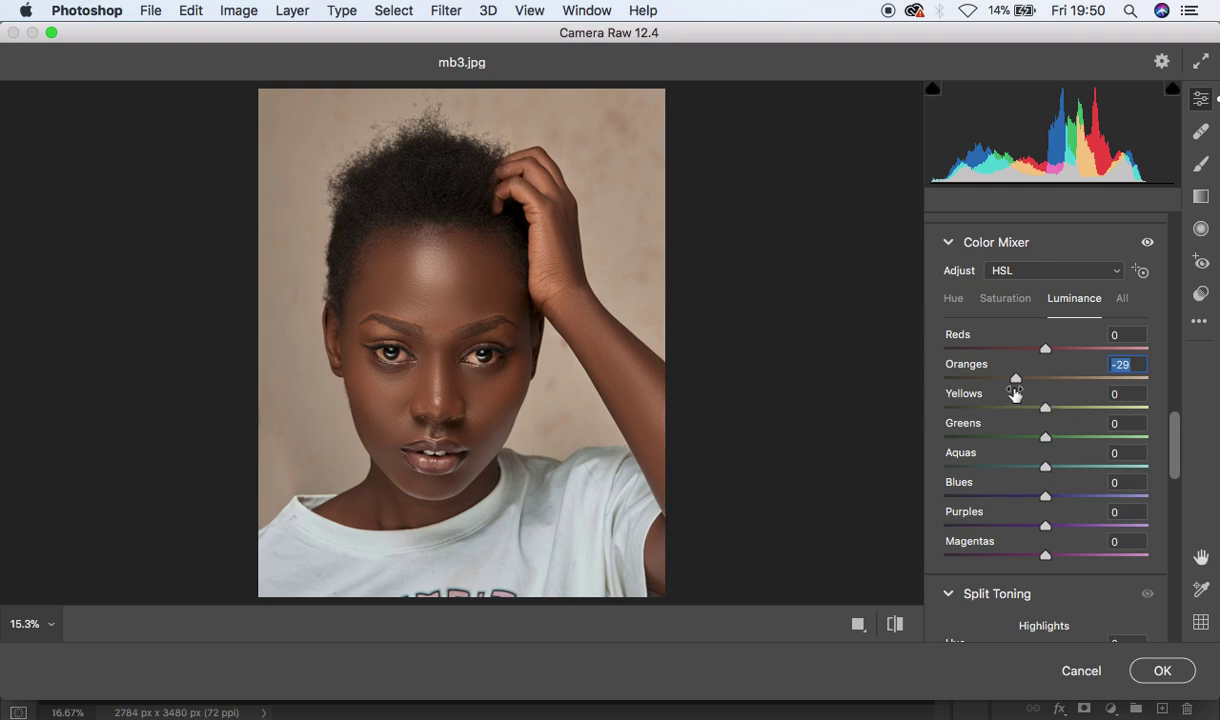
pyautogui.moveTo(1015, 381); pyautogui.dragTo(1039, 386)
pyautogui.doubleClick(1039, 386)
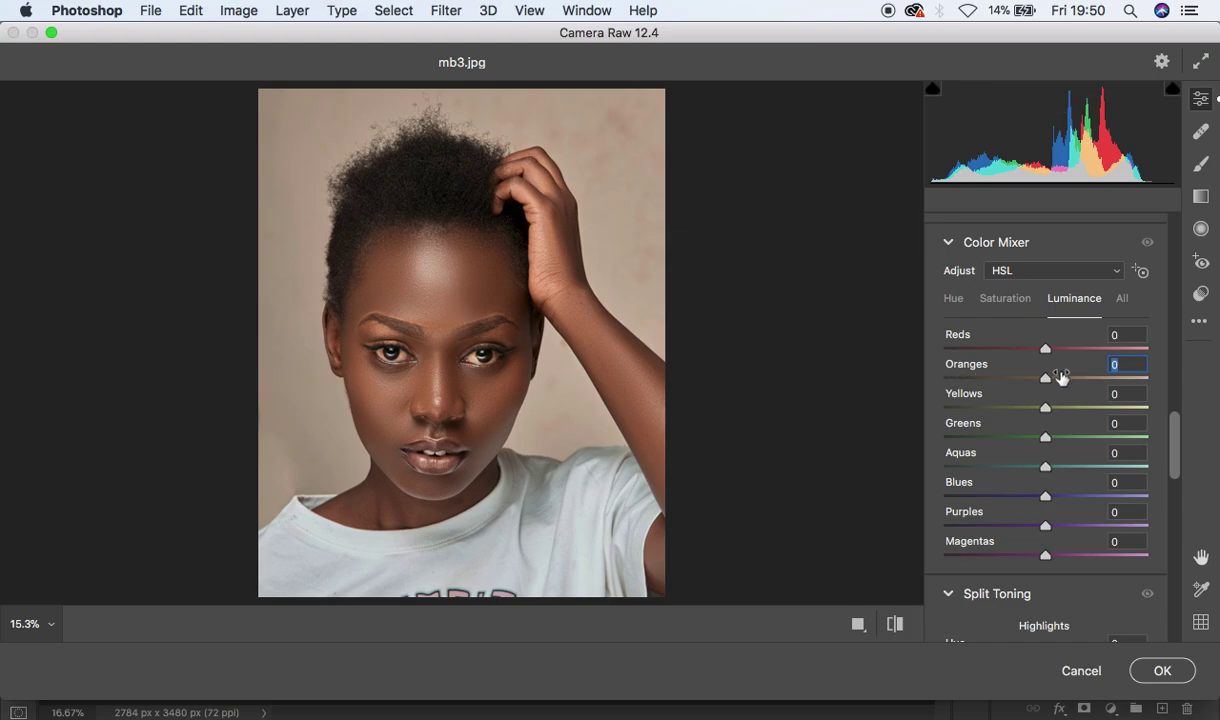
pyautogui.moveTo(1045, 383); pyautogui.dragTo(1031, 386)
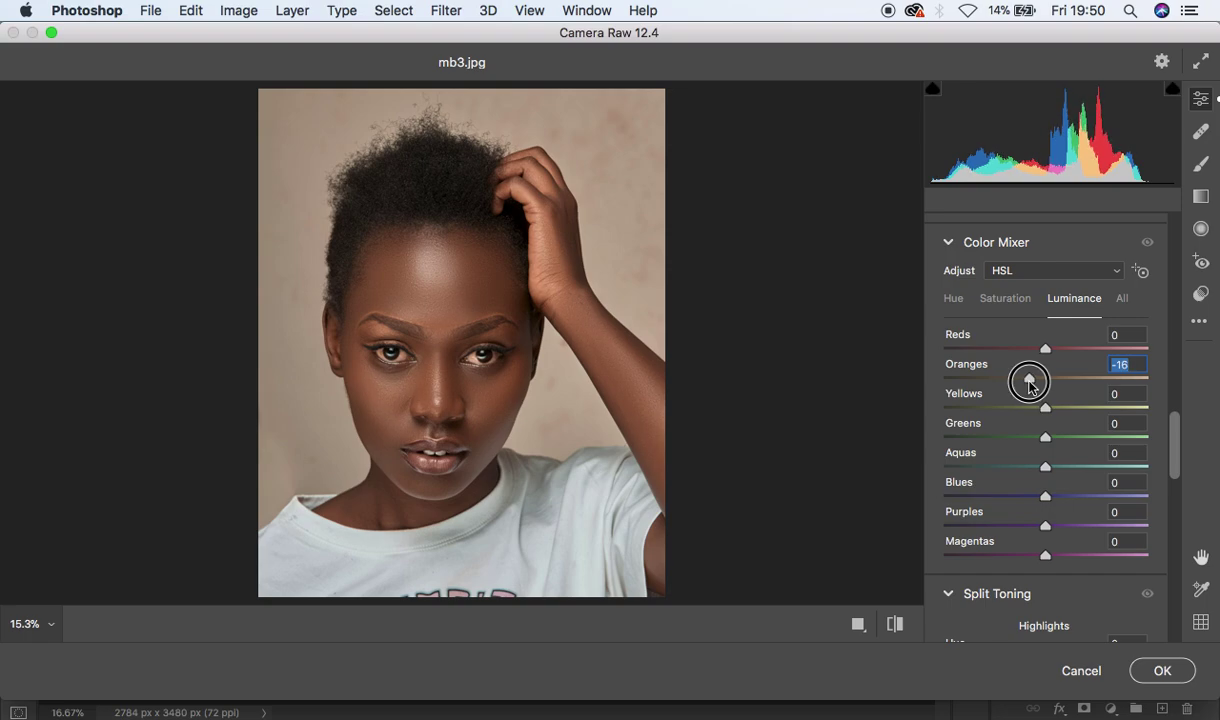
pyautogui.moveTo(1031, 386); pyautogui.dragTo(1033, 386)
# Slightly desaturate the Oranges and shift the Reds hue to +4
pyautogui.click(1004, 300)
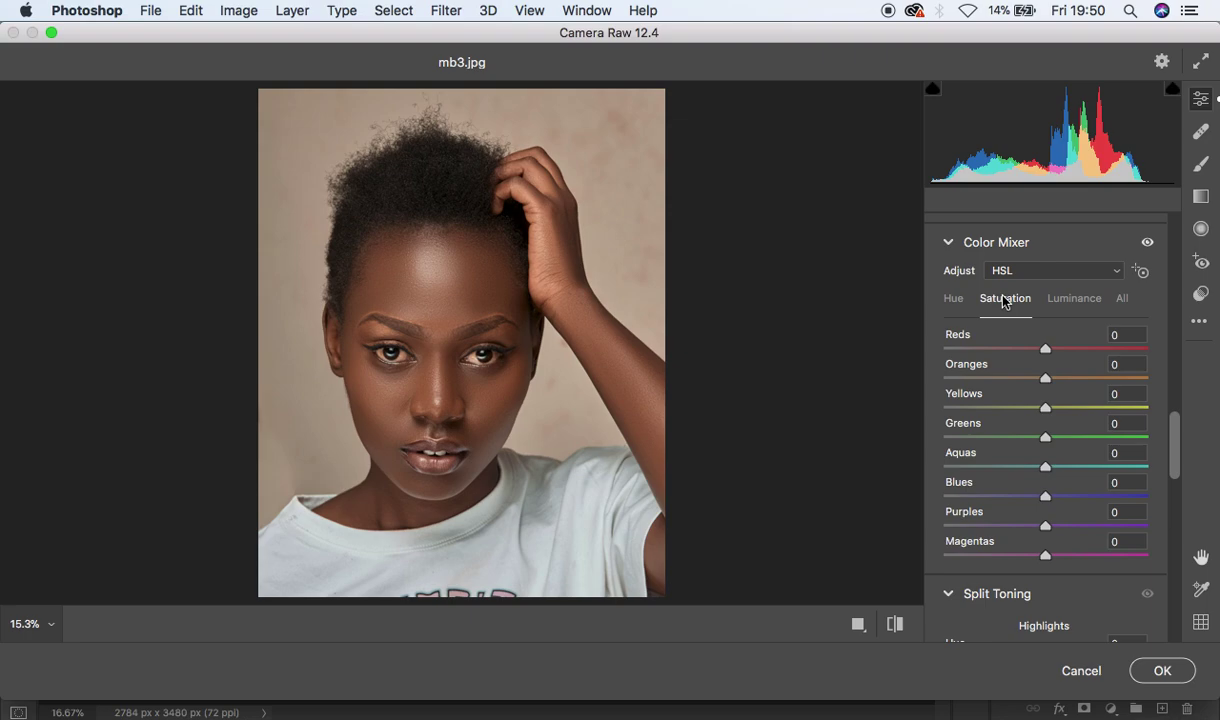
pyautogui.moveTo(1046, 378); pyautogui.dragTo(1043, 381)
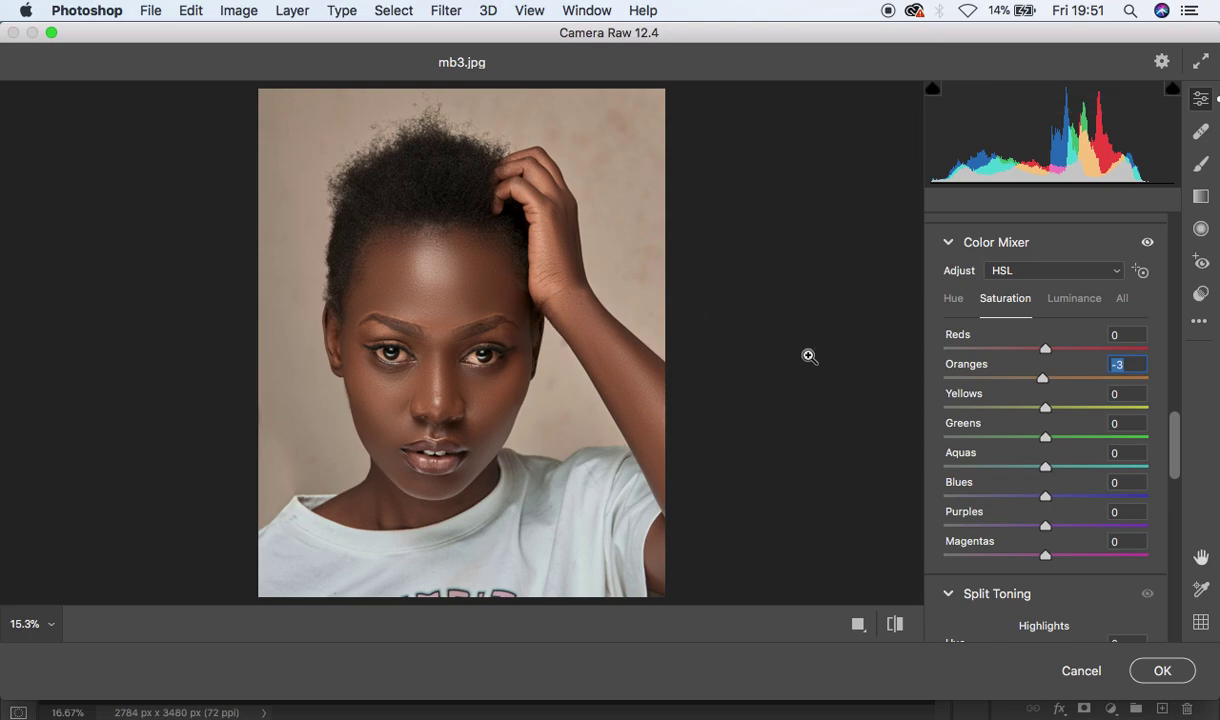
pyautogui.click(956, 301)
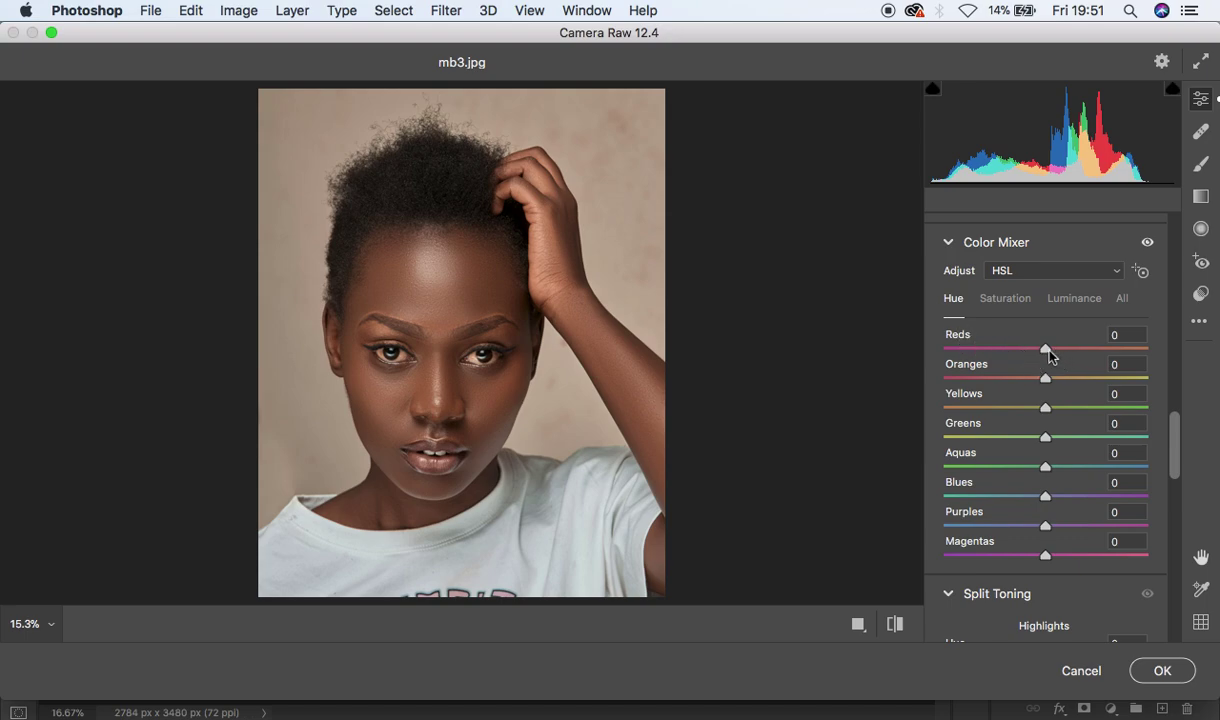
pyautogui.moveTo(1048, 355); pyautogui.dragTo(1053, 356)
# Compare the Color Mixer edits against the default settings, ending on the edited preview
pyautogui.click(895, 623)
pyautogui.click(895, 623)
pyautogui.click(895, 623)
pyautogui.click(895, 623)
pyautogui.click(895, 623)
pyautogui.click(895, 623)
# Lower Oranges saturation to -3 and darken Reds luminance to -8
pyautogui.click(1005, 298)
pyautogui.moveTo(1045, 378); pyautogui.dragTo(1025, 410)
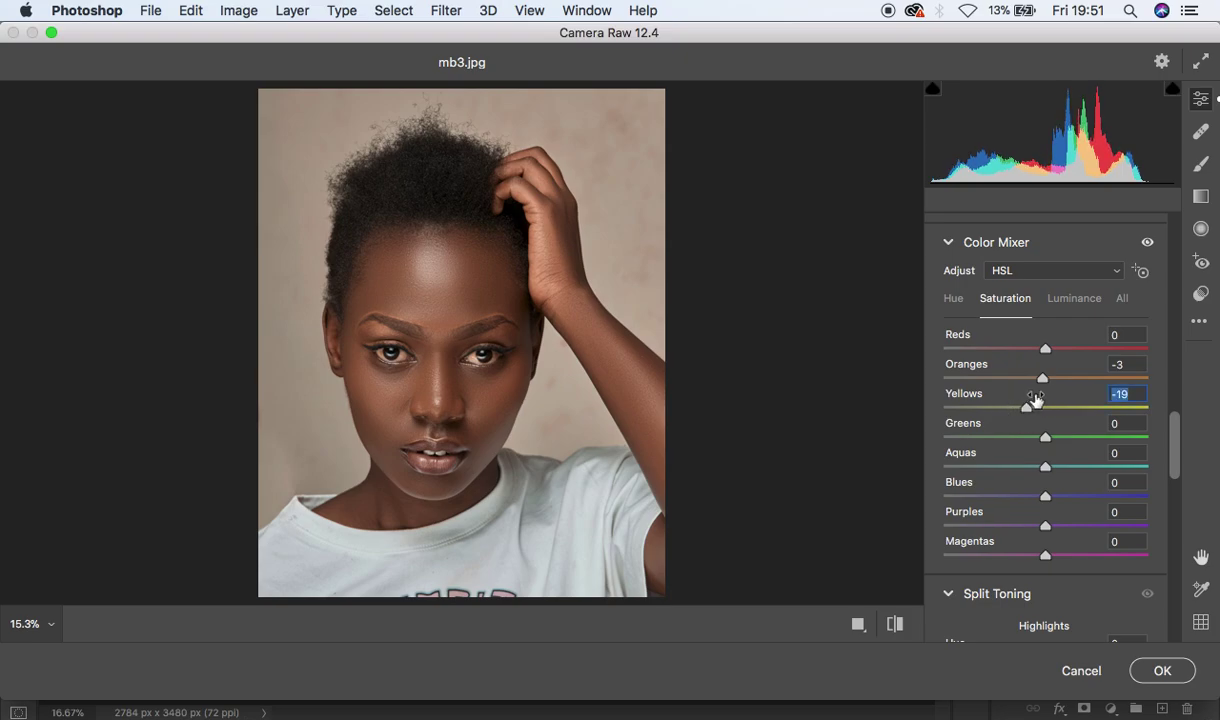
pyautogui.click(1074, 298)
pyautogui.moveTo(1048, 350); pyautogui.dragTo(1027, 383)
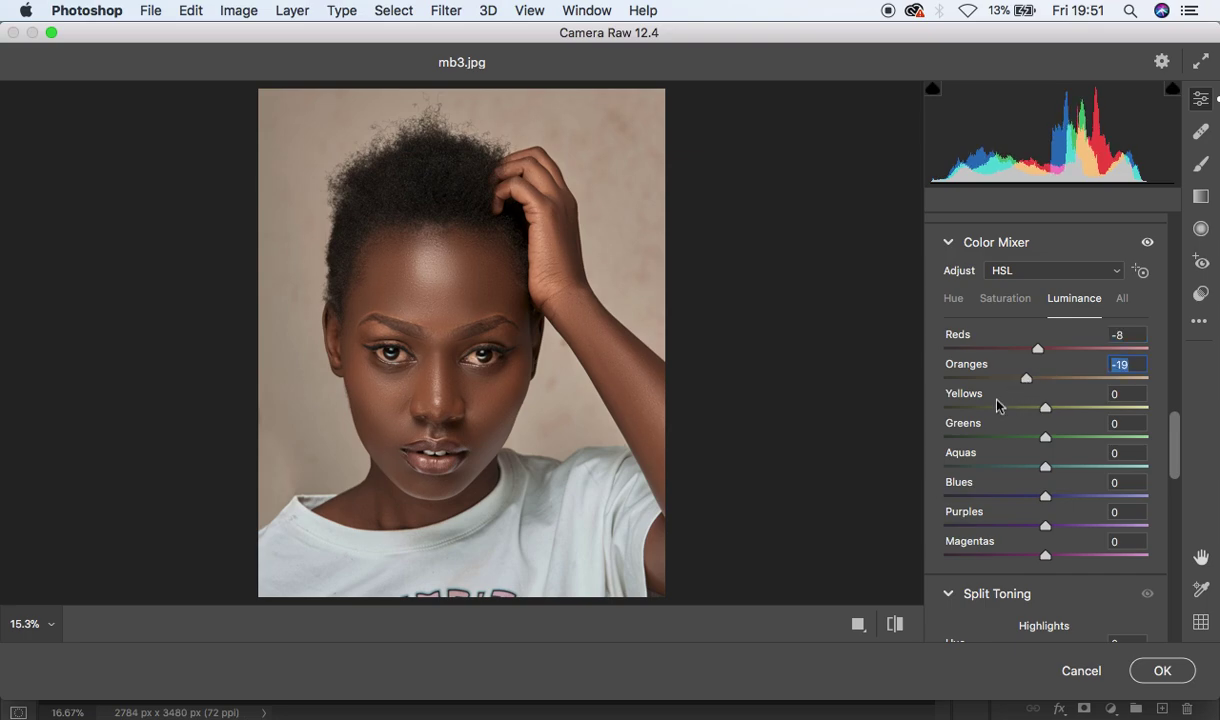
# Recheck the saturation and luminance changes against the default preview, returning to the edit
pyautogui.click(895, 624)
pyautogui.click(895, 624)
pyautogui.click(895, 624)
pyautogui.click(895, 624)
pyautogui.click(895, 624)
pyautogui.click(895, 624)
# Set the Basic panel Tint and Temperature both to -2
pyautogui.scroll(10, 1120, 332)
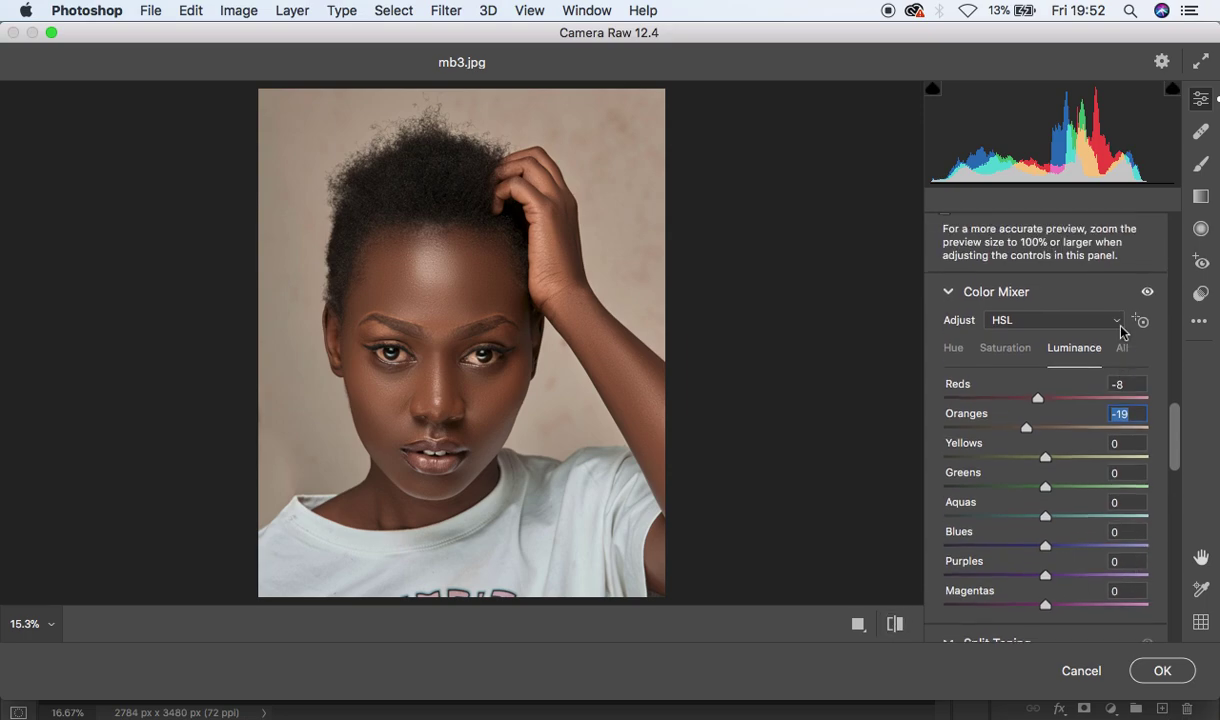
pyautogui.scroll(5, 1121, 332)
pyautogui.scroll(2, 1120, 330)
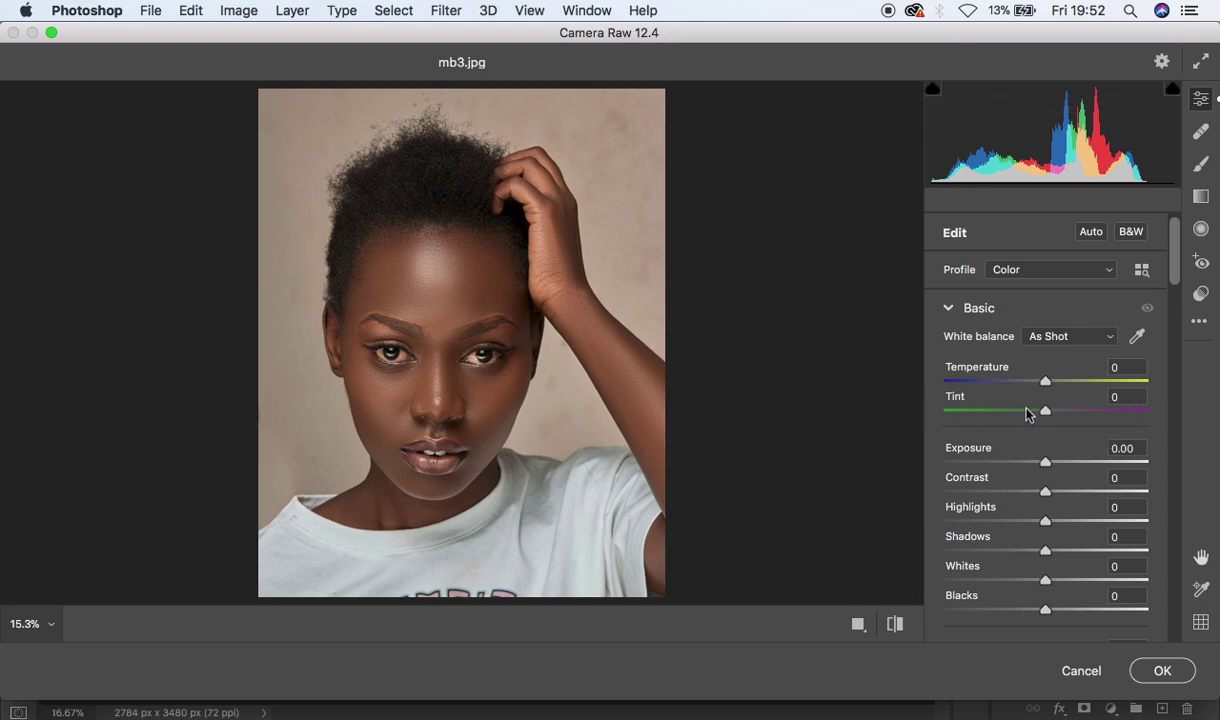
pyautogui.moveTo(1049, 419); pyautogui.dragTo(1046, 416)
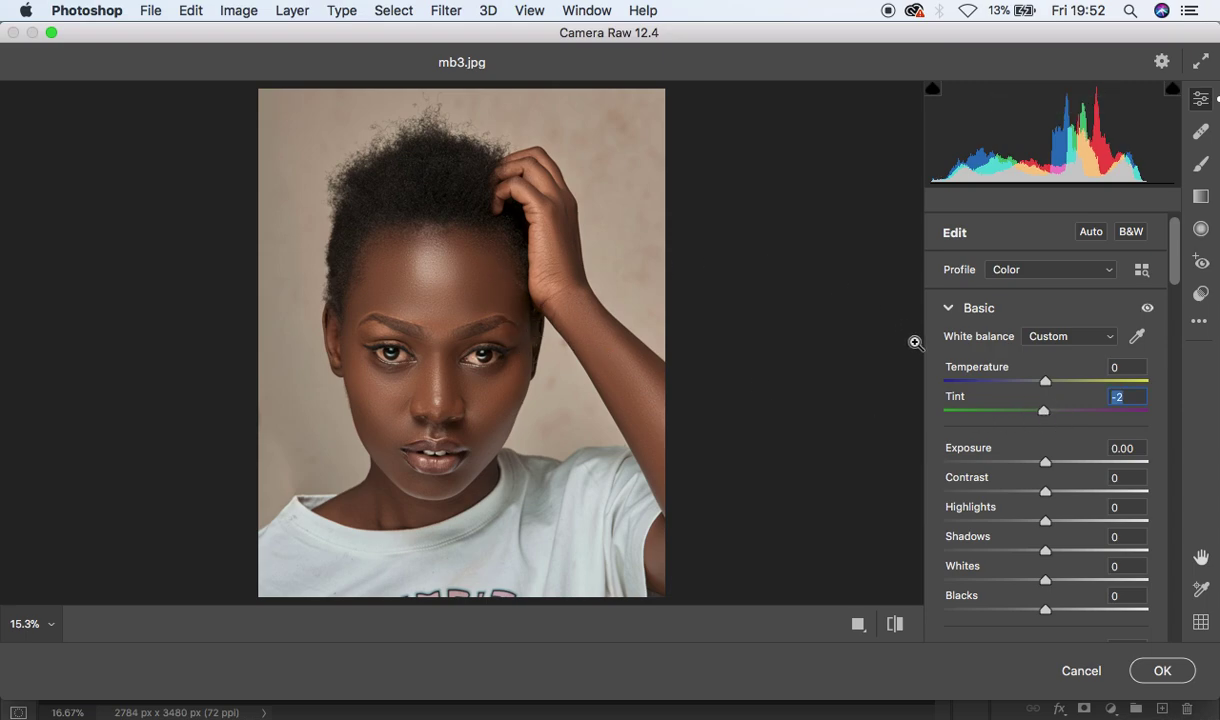
pyautogui.moveTo(1046, 389); pyautogui.dragTo(1045, 388)
# Compare the new white balance against the original, ending on the edited version
pyautogui.click(895, 626)
pyautogui.click(895, 626)
pyautogui.click(895, 626)
pyautogui.click(895, 626)
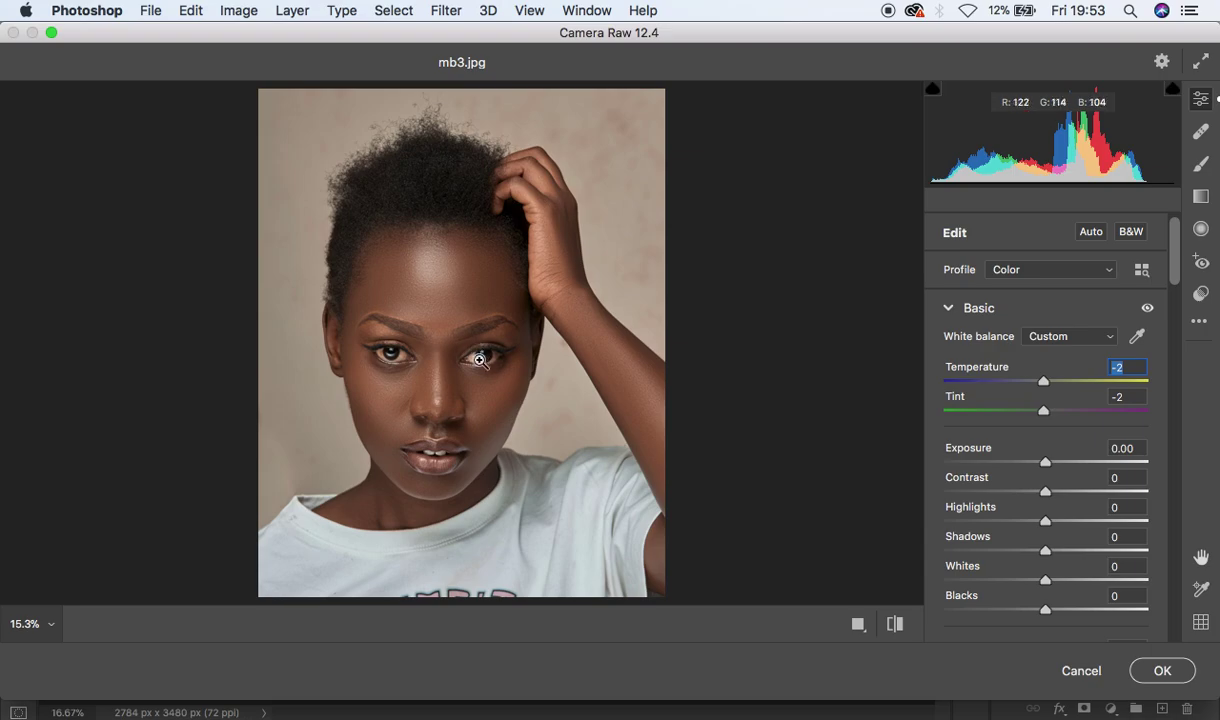
# Zoom to 100% on the model's eye and select the Adjustment Brush
pyautogui.click(479, 370)
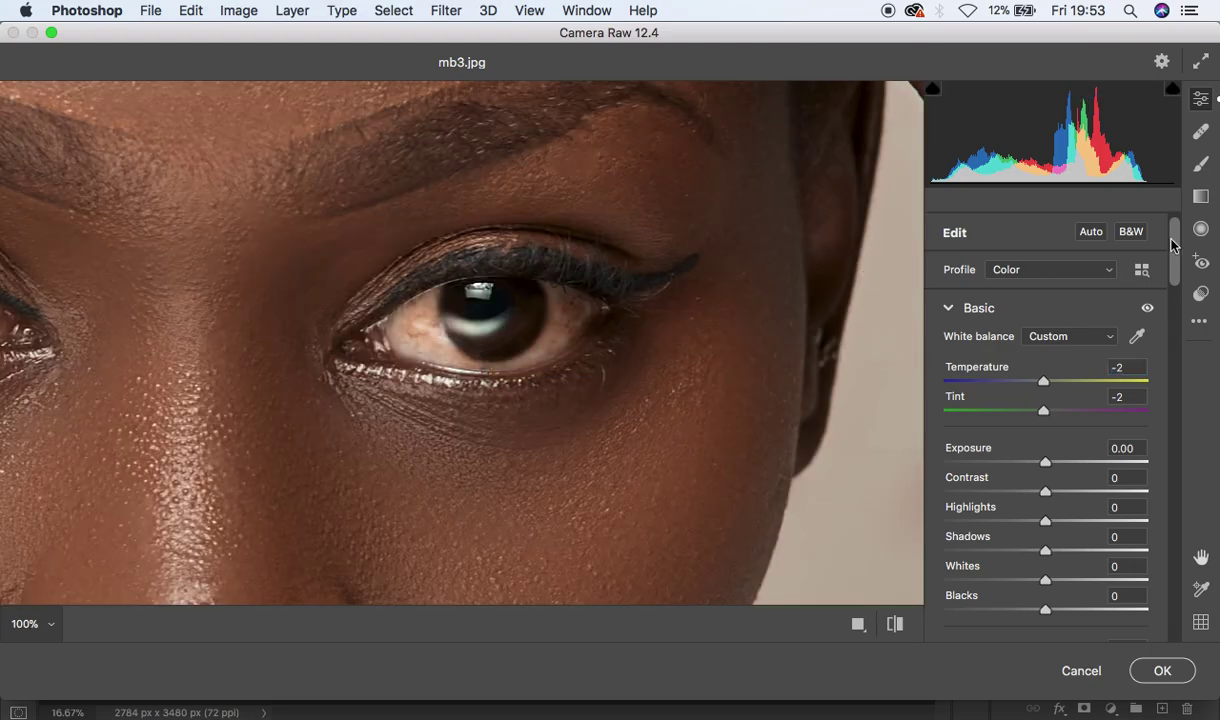
pyautogui.click(1201, 165)
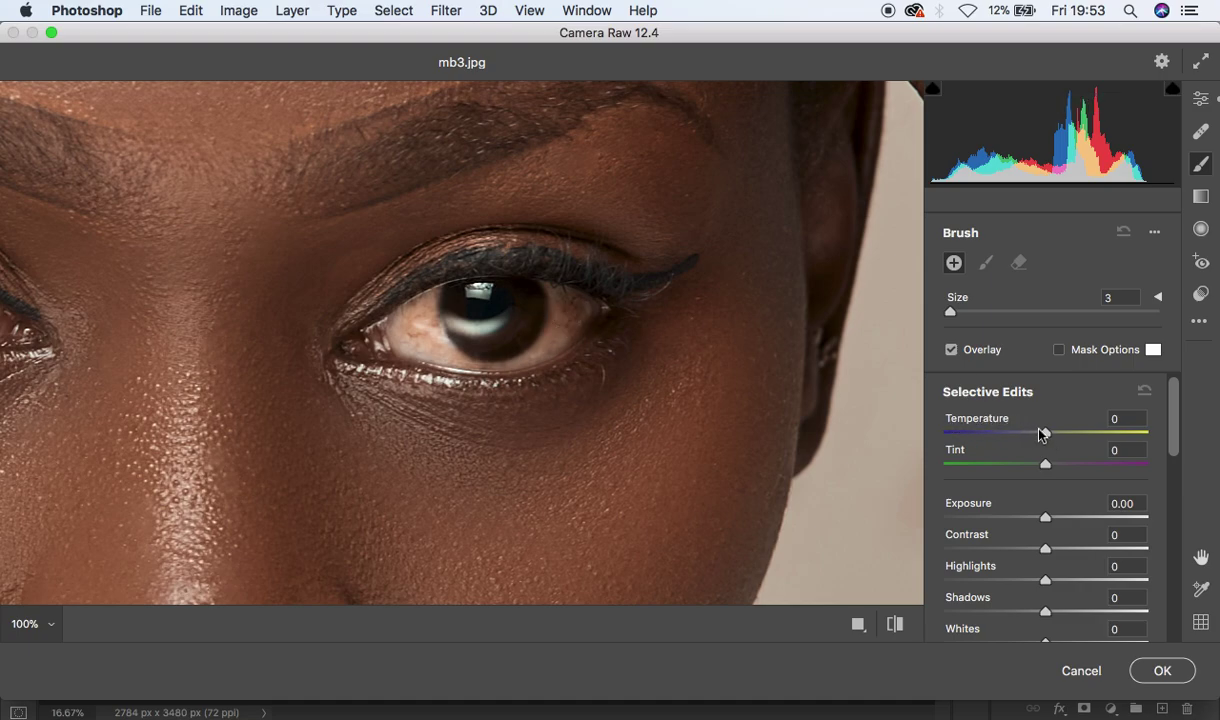
# Set the brush Temperature to -24, raise Tint, and set Highlights and Whites to +4
pyautogui.moveTo(1044, 432); pyautogui.dragTo(1023, 437)
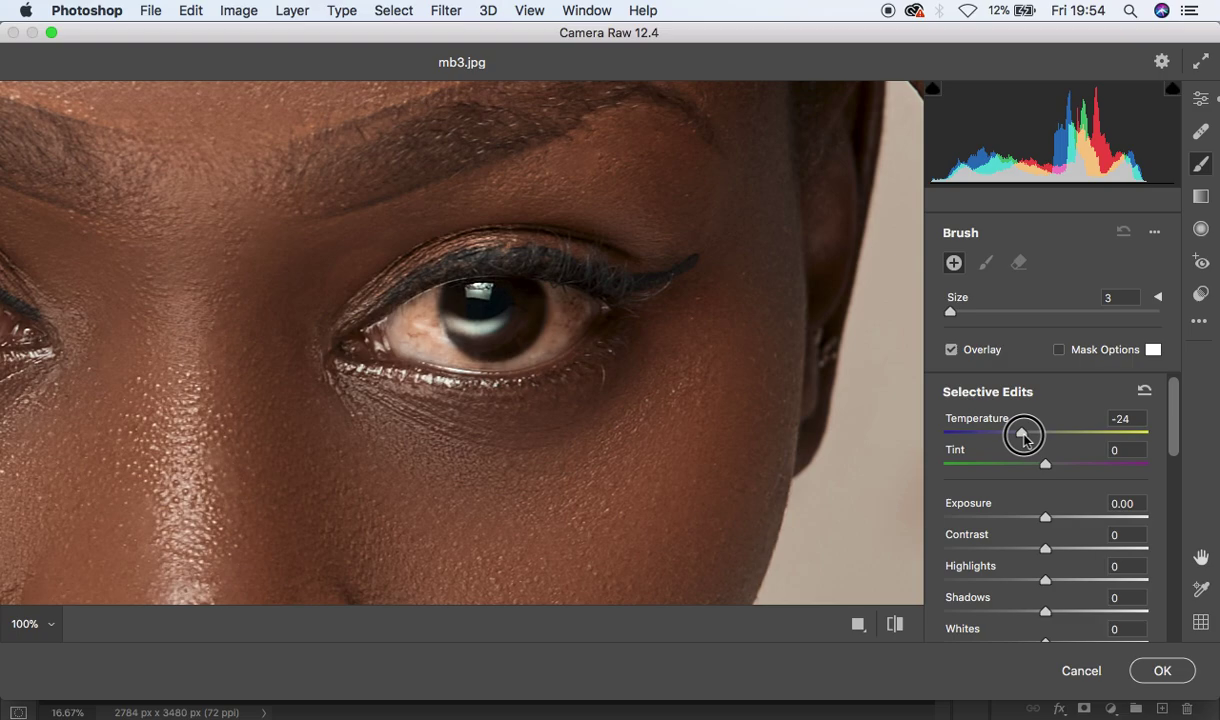
pyautogui.moveTo(1023, 437); pyautogui.dragTo(1022, 433)
pyautogui.scroll(-2, 1176, 428)
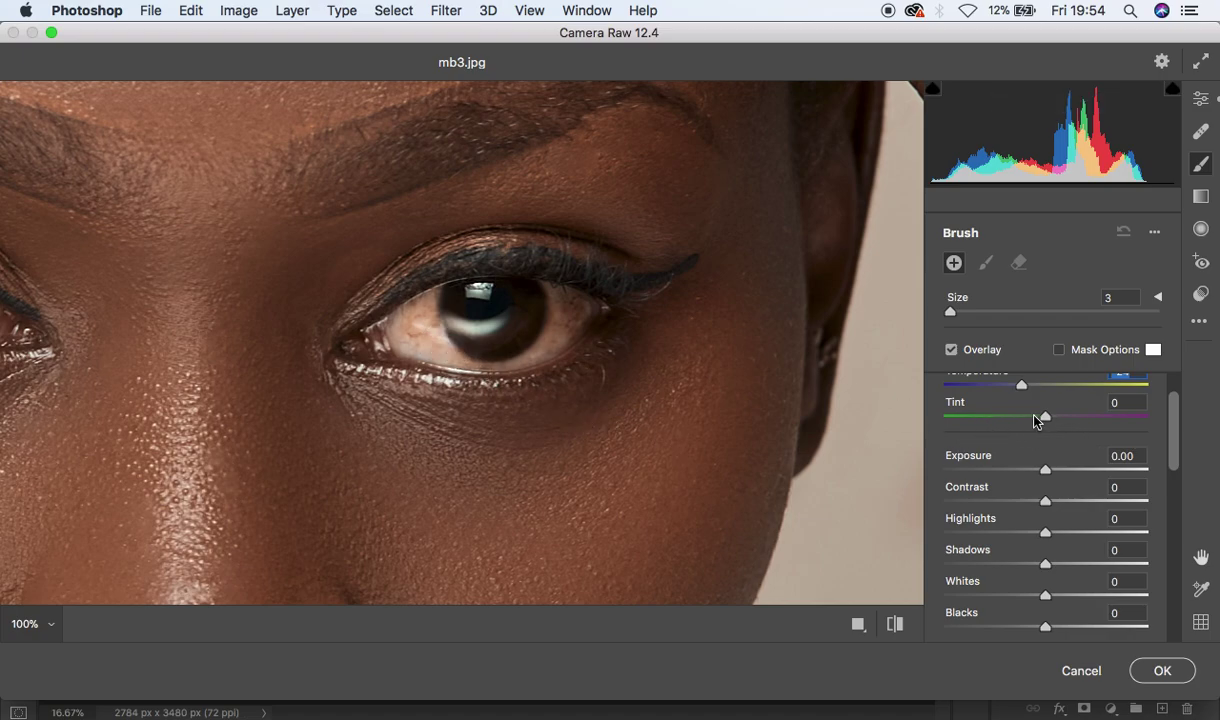
pyautogui.moveTo(1048, 421); pyautogui.dragTo(1177, 465)
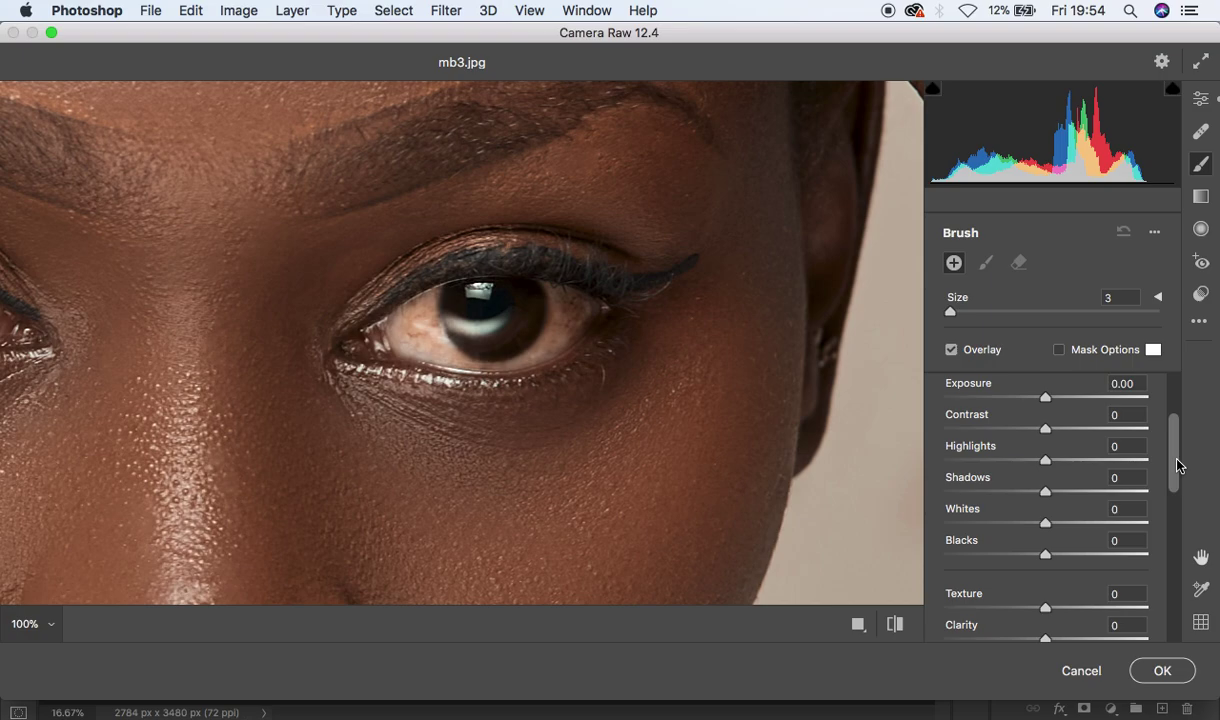
pyautogui.moveTo(1046, 461); pyautogui.dragTo(1050, 462)
pyautogui.moveTo(1047, 523); pyautogui.dragTo(1049, 527)
pyautogui.moveTo(1176, 469); pyautogui.dragTo(1176, 528)
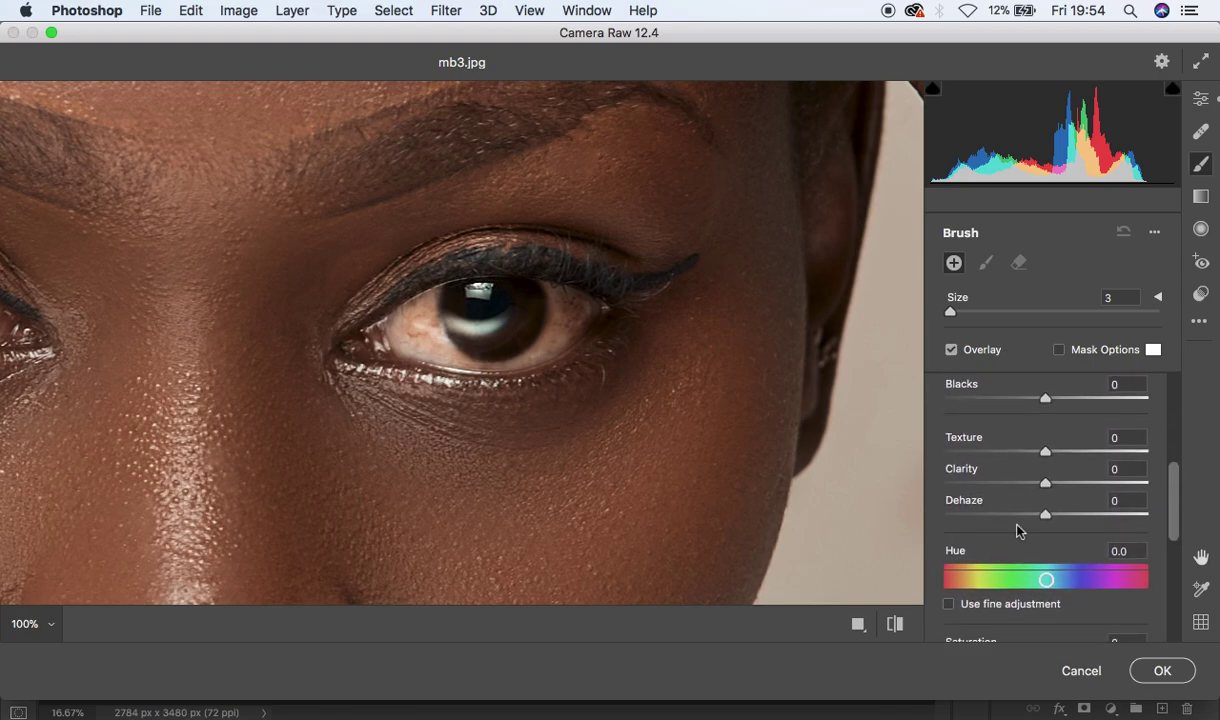
# Brush over the eye white and iris, with the brush Saturation set to -62
pyautogui.moveTo(440, 344); pyautogui.dragTo(414, 306)
pyautogui.moveTo(548, 313)
pyautogui.mouseDown()
pyautogui.moveTo(468, 345)
pyautogui.moveTo(412, 306)
pyautogui.moveTo(552, 308)
pyautogui.mouseUp()
pyautogui.moveTo(1174, 472); pyautogui.dragTo(1181, 509)
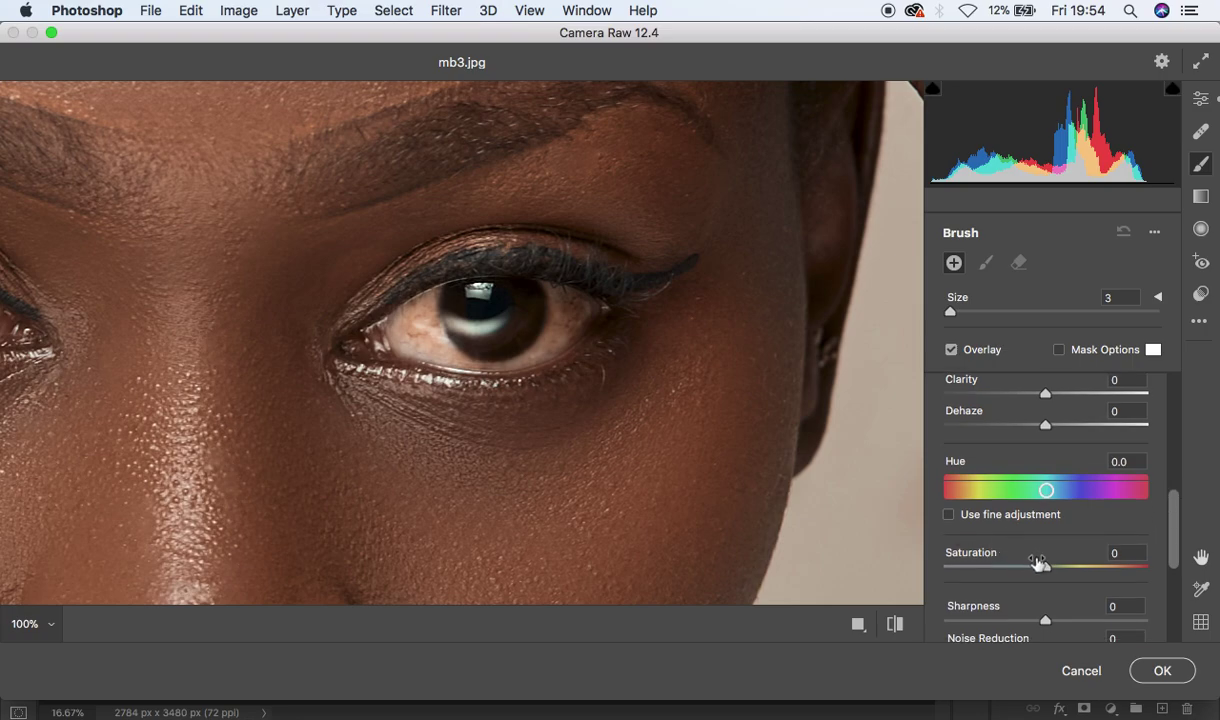
pyautogui.moveTo(1049, 573); pyautogui.dragTo(950, 573)
pyautogui.moveTo(950, 572); pyautogui.dragTo(986, 574)
pyautogui.moveTo(530, 290)
pyautogui.mouseDown()
pyautogui.moveTo(548, 334)
pyautogui.moveTo(550, 292)
pyautogui.moveTo(576, 309)
pyautogui.moveTo(551, 342)
pyautogui.moveTo(559, 297)
pyautogui.moveTo(548, 339)
pyautogui.moveTo(504, 363)
pyautogui.moveTo(444, 342)
pyautogui.moveTo(435, 302)
pyautogui.moveTo(412, 315)
pyautogui.moveTo(430, 354)
pyautogui.moveTo(420, 321)
pyautogui.moveTo(444, 355)
pyautogui.moveTo(427, 299)
pyautogui.moveTo(423, 327)
pyautogui.moveTo(472, 354)
pyautogui.moveTo(525, 348)
pyautogui.moveTo(551, 318)
pyautogui.moveTo(550, 290)
pyautogui.moveTo(581, 308)
pyautogui.moveTo(541, 346)
pyautogui.moveTo(464, 359)
pyautogui.moveTo(421, 327)
pyautogui.moveTo(418, 306)
pyautogui.moveTo(456, 321)
pyautogui.moveTo(508, 324)
pyautogui.moveTo(518, 312)
pyautogui.moveTo(480, 291)
pyautogui.moveTo(441, 294)
pyautogui.mouseUp()
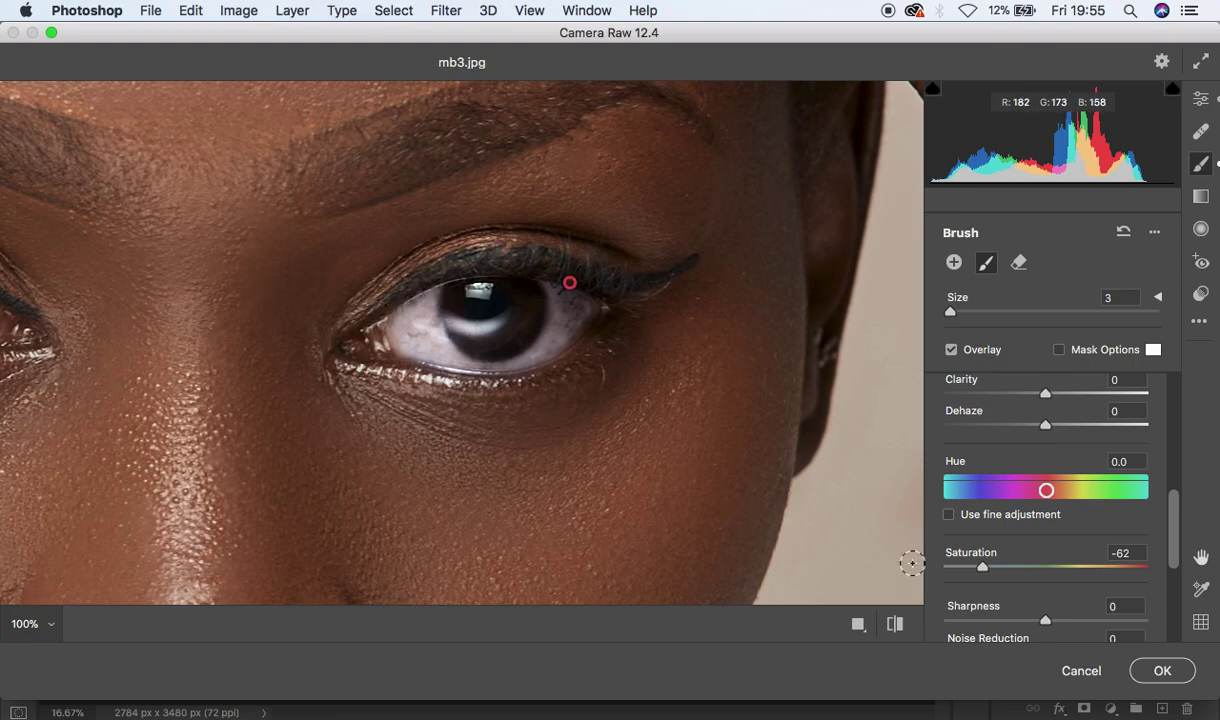
# Compare the brushed eye against the before view, ending on the edited view
pyautogui.click(893, 624)
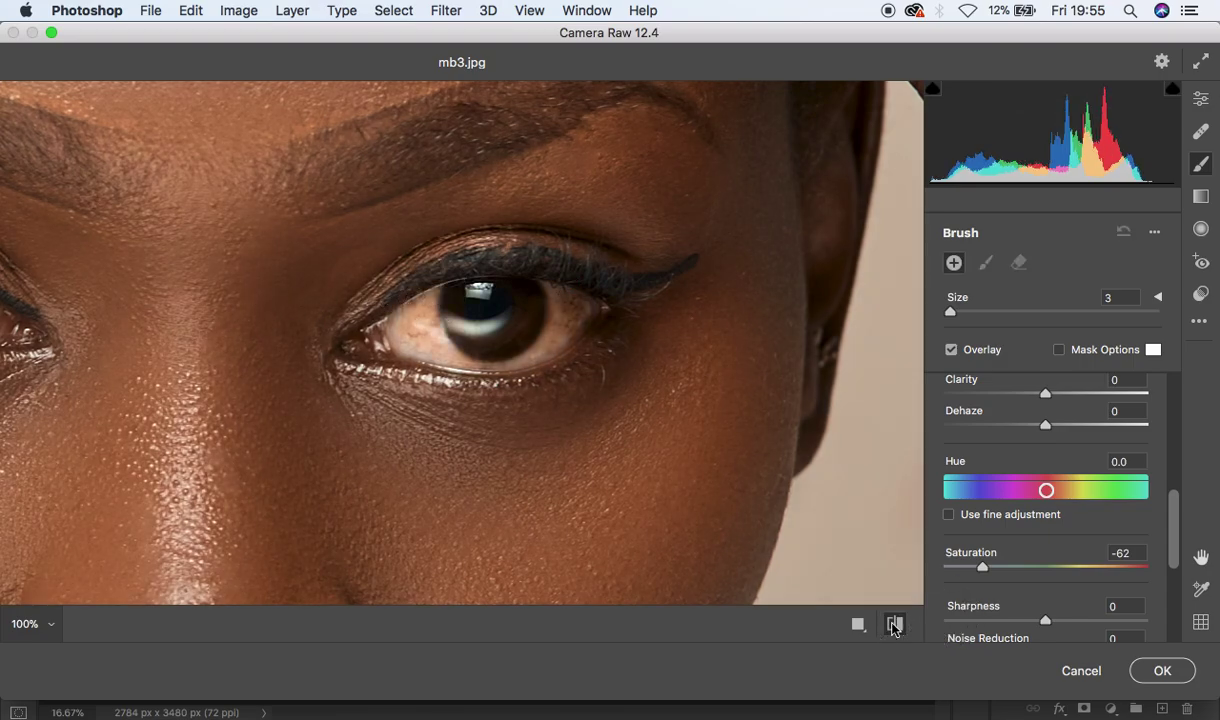
pyautogui.click(893, 624)
pyautogui.click(893, 624)
pyautogui.click(893, 624)
pyautogui.click(893, 624)
pyautogui.click(893, 624)
pyautogui.click(893, 624)
pyautogui.click(893, 624)
pyautogui.click(893, 624)
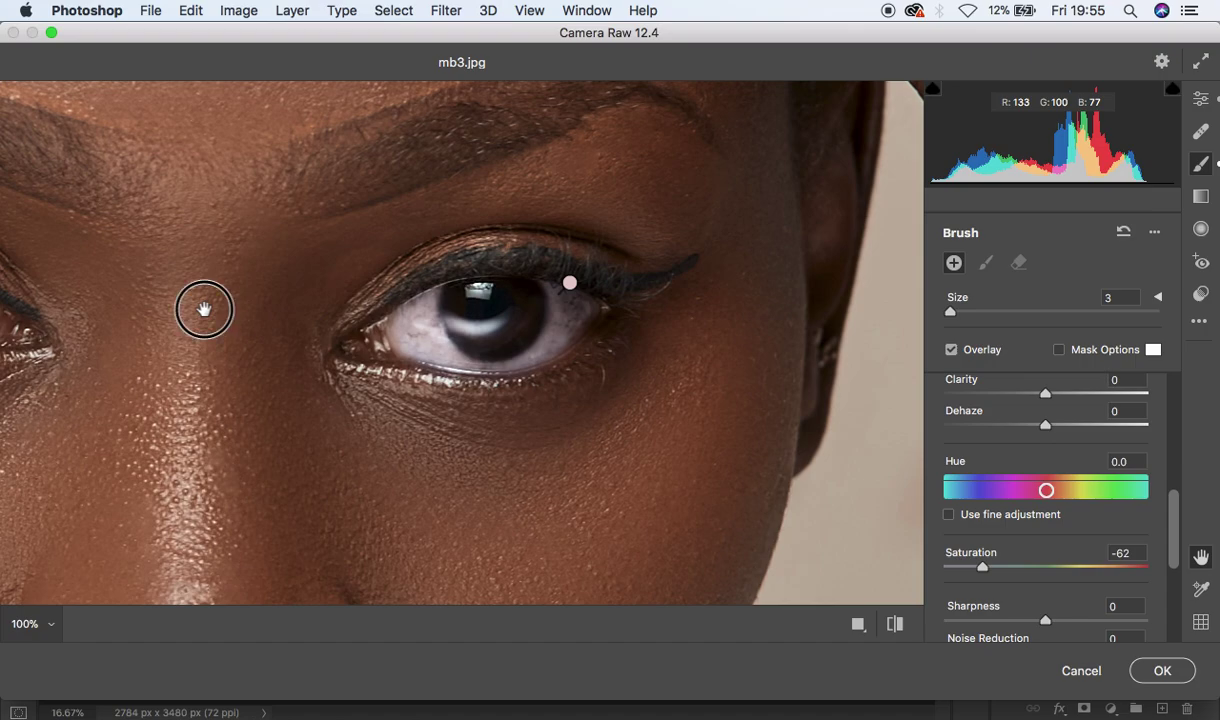
# Brush the same adjustment over the other eye and the teeth
pyautogui.moveTo(204, 310)
pyautogui.mouseDown()
pyautogui.moveTo(566, 305)
pyautogui.moveTo(693, 332)
pyautogui.mouseUp()
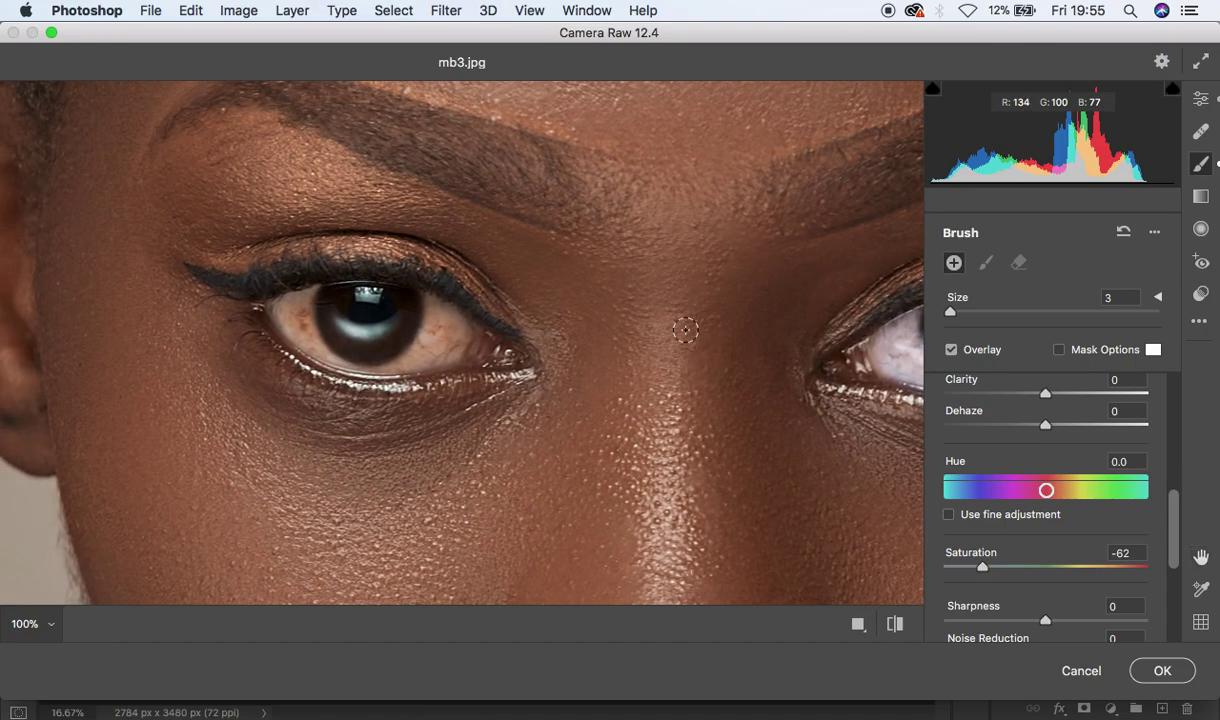
pyautogui.moveTo(290, 288)
pyautogui.mouseDown()
pyautogui.moveTo(310, 336)
pyautogui.moveTo(289, 303)
pyautogui.moveTo(290, 318)
pyautogui.moveTo(335, 346)
pyautogui.moveTo(320, 338)
pyautogui.moveTo(313, 296)
pyautogui.moveTo(306, 321)
pyautogui.moveTo(338, 360)
pyautogui.moveTo(394, 363)
pyautogui.moveTo(433, 336)
pyautogui.moveTo(427, 298)
pyautogui.moveTo(413, 345)
pyautogui.moveTo(437, 308)
pyautogui.moveTo(448, 331)
pyautogui.moveTo(425, 347)
pyautogui.moveTo(429, 310)
pyautogui.moveTo(449, 323)
pyautogui.moveTo(447, 354)
pyautogui.moveTo(429, 304)
pyautogui.moveTo(406, 351)
pyautogui.moveTo(362, 352)
pyautogui.moveTo(309, 326)
pyautogui.moveTo(308, 294)
pyautogui.moveTo(340, 322)
pyautogui.moveTo(398, 317)
pyautogui.mouseUp()
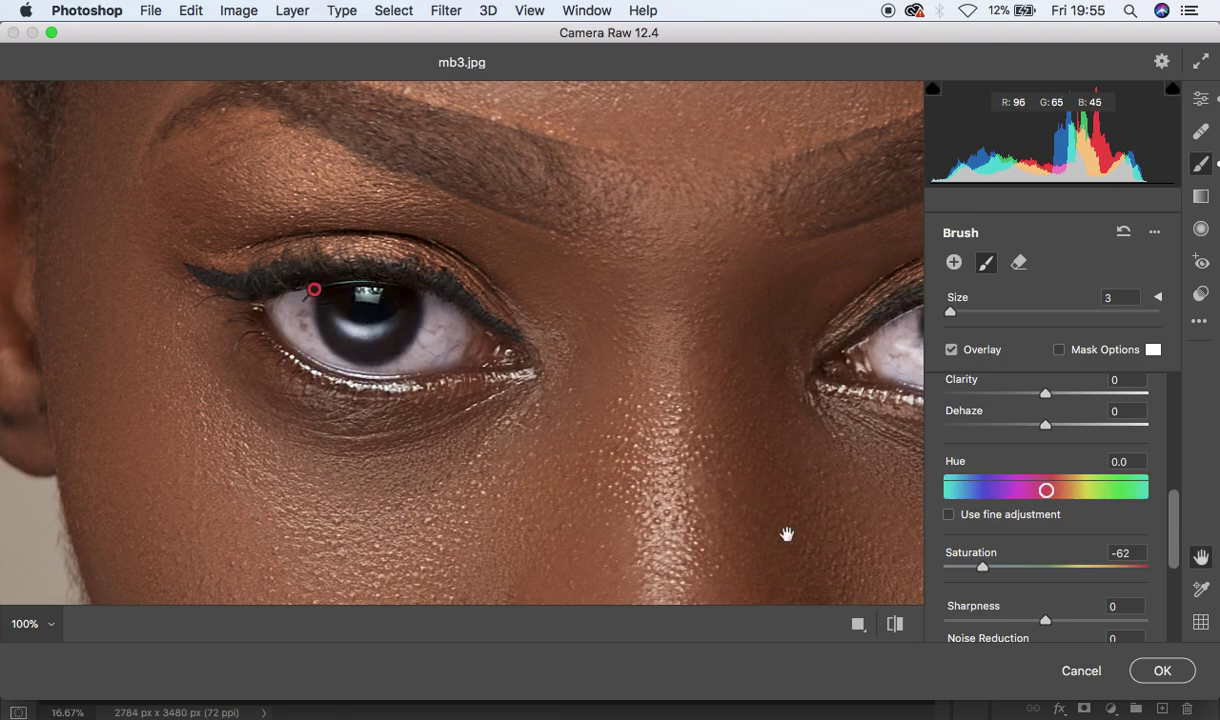
pyautogui.moveTo(787, 531); pyautogui.dragTo(757, 152)
pyautogui.moveTo(741, 455); pyautogui.dragTo(726, 380)
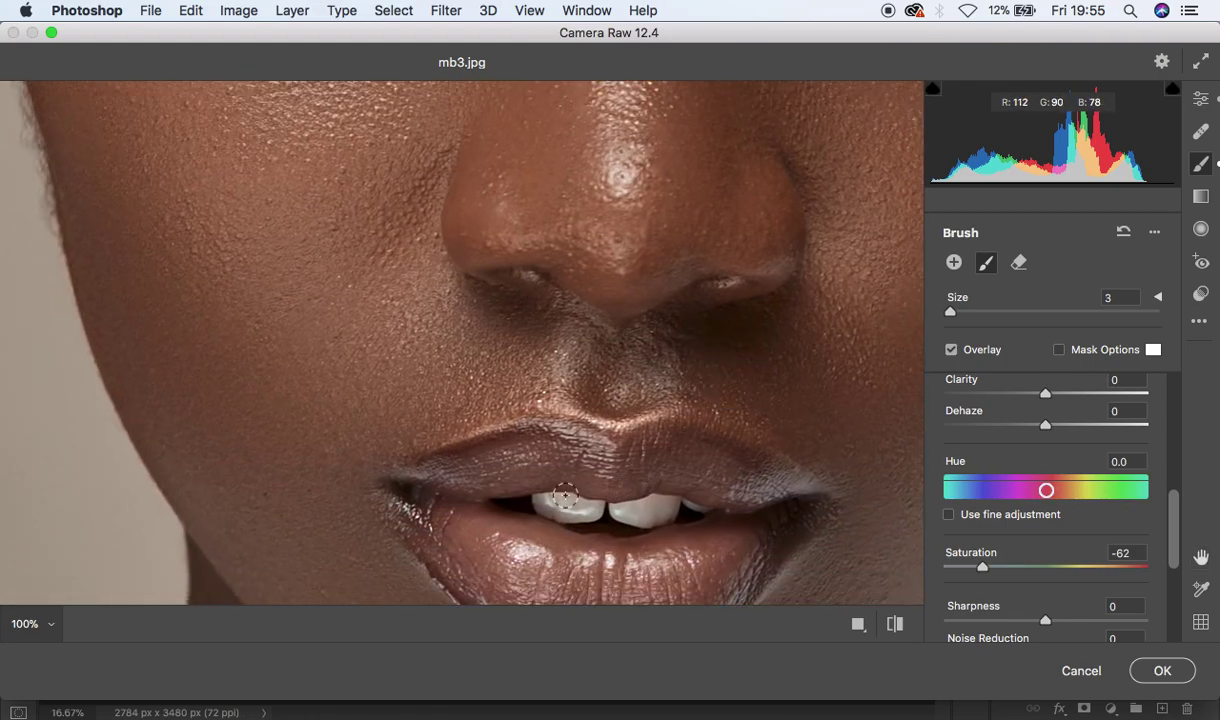
pyautogui.moveTo(600, 511)
pyautogui.mouseDown()
pyautogui.moveTo(556, 505)
pyautogui.moveTo(590, 517)
pyautogui.moveTo(669, 511)
pyautogui.moveTo(550, 506)
pyautogui.moveTo(675, 507)
pyautogui.mouseUp()
# Zoom out with the Zoom tool to show the whole photo
pyautogui.keyDown('alt'); pyautogui.keyDown('super'); pyautogui.click(593, 480); pyautogui.keyUp('super'); pyautogui.keyUp('alt')
pyautogui.keyDown('alt'); pyautogui.keyDown('super'); pyautogui.click(600, 490); pyautogui.keyUp('super'); pyautogui.keyUp('alt')
pyautogui.keyDown('alt'); pyautogui.keyDown('super'); pyautogui.click(622, 503); pyautogui.keyUp('super'); pyautogui.keyUp('alt')
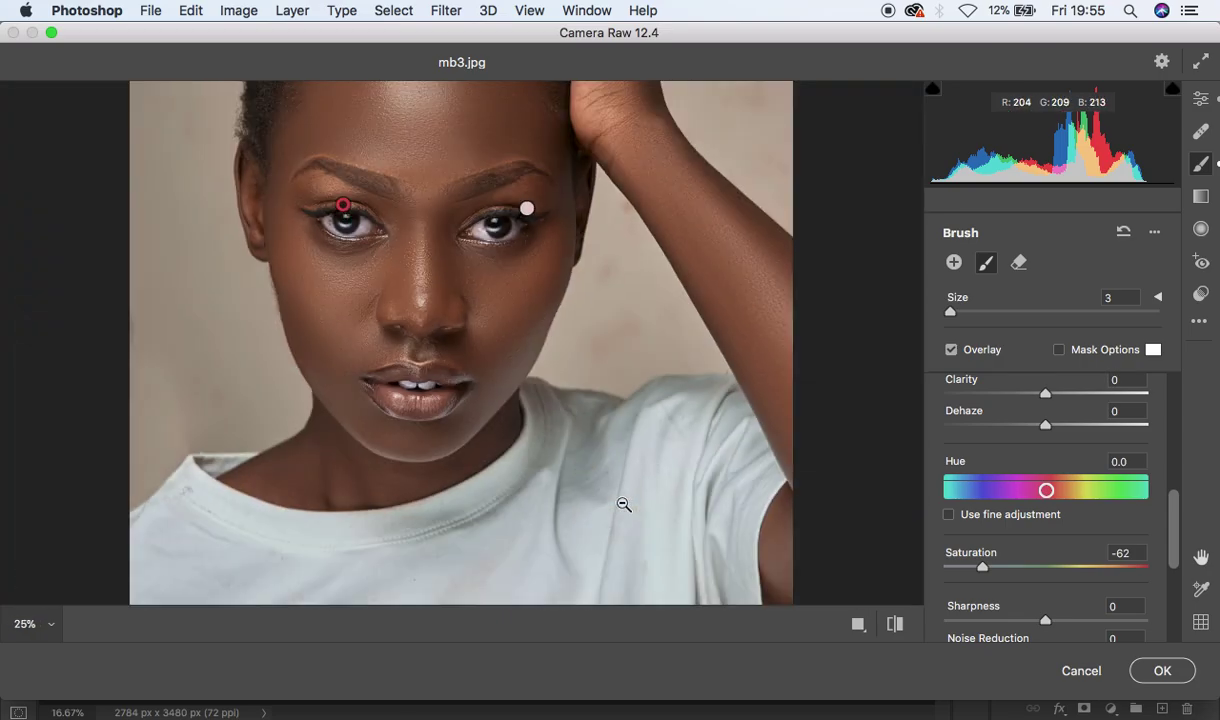
pyautogui.keyDown('alt'); pyautogui.keyDown('super'); pyautogui.click(622, 503); pyautogui.keyUp('super'); pyautogui.keyUp('alt')
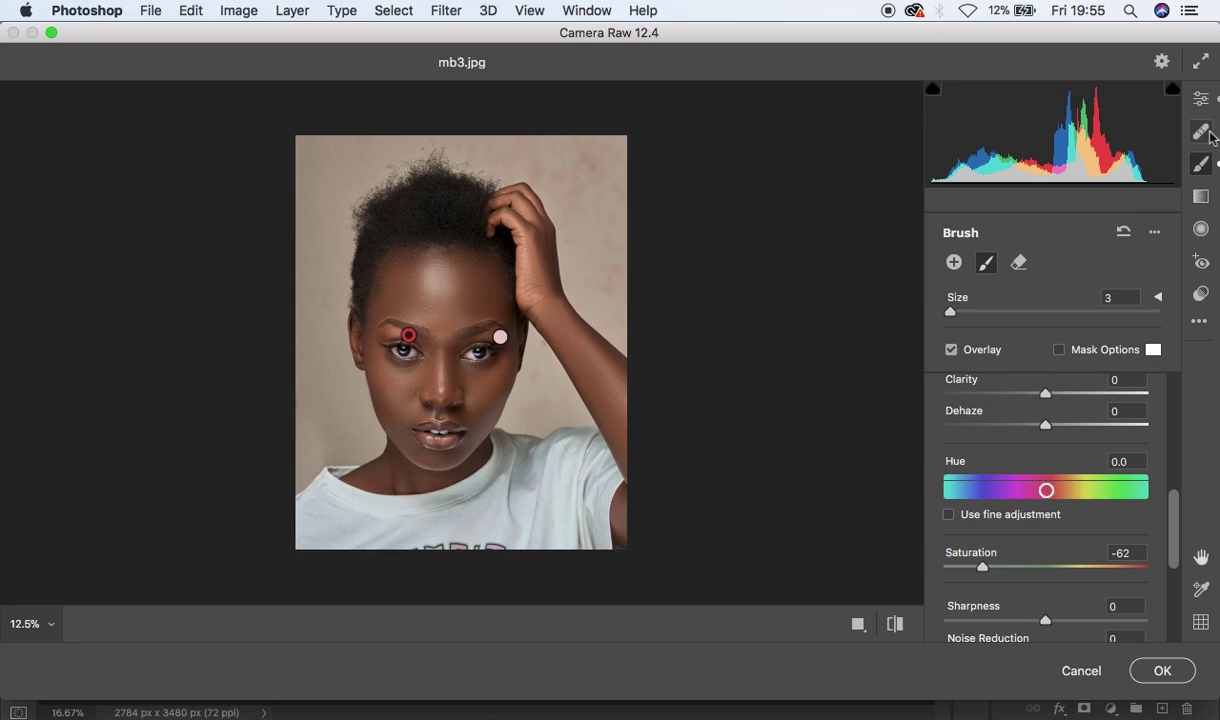
# Lower the global Temperature to -4 and apply the Camera Raw edits with OK
pyautogui.click(1203, 104)
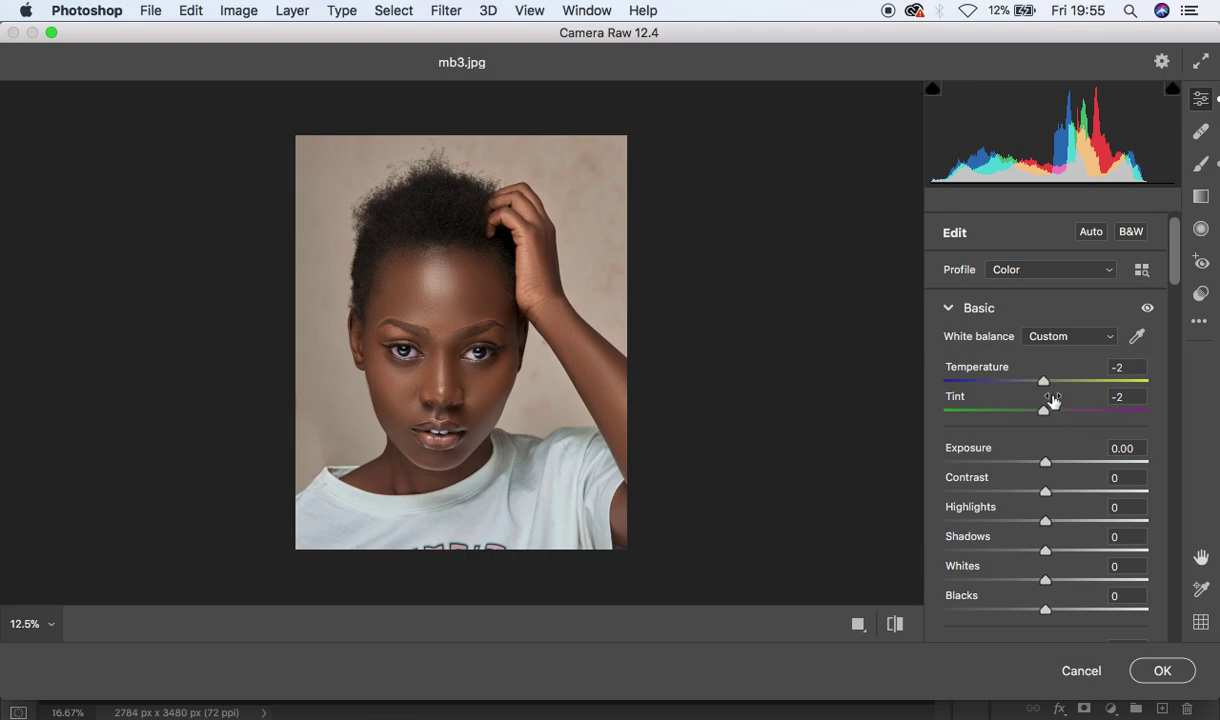
pyautogui.moveTo(1043, 384); pyautogui.dragTo(1041, 386)
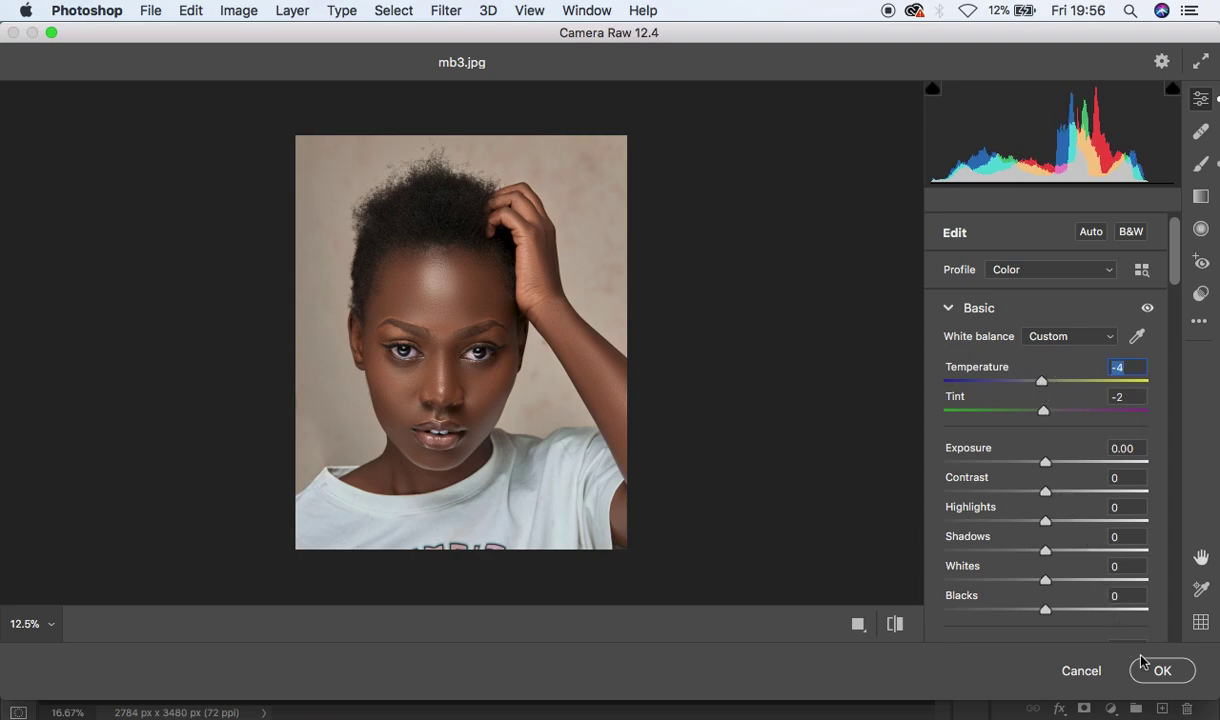
pyautogui.click(1160, 671)
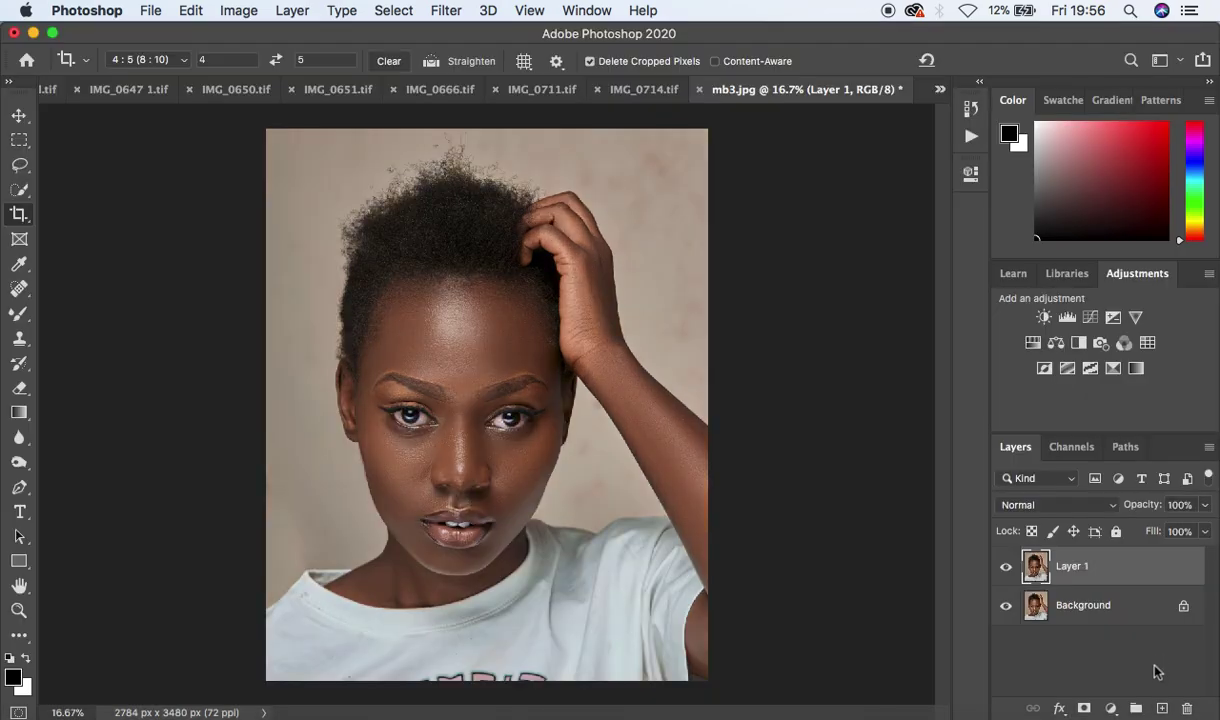
# Toggle Layer 1's visibility three times to compare the Camera Raw retouch with the original Background
pyautogui.click(1006, 566)
pyautogui.click(1006, 566)
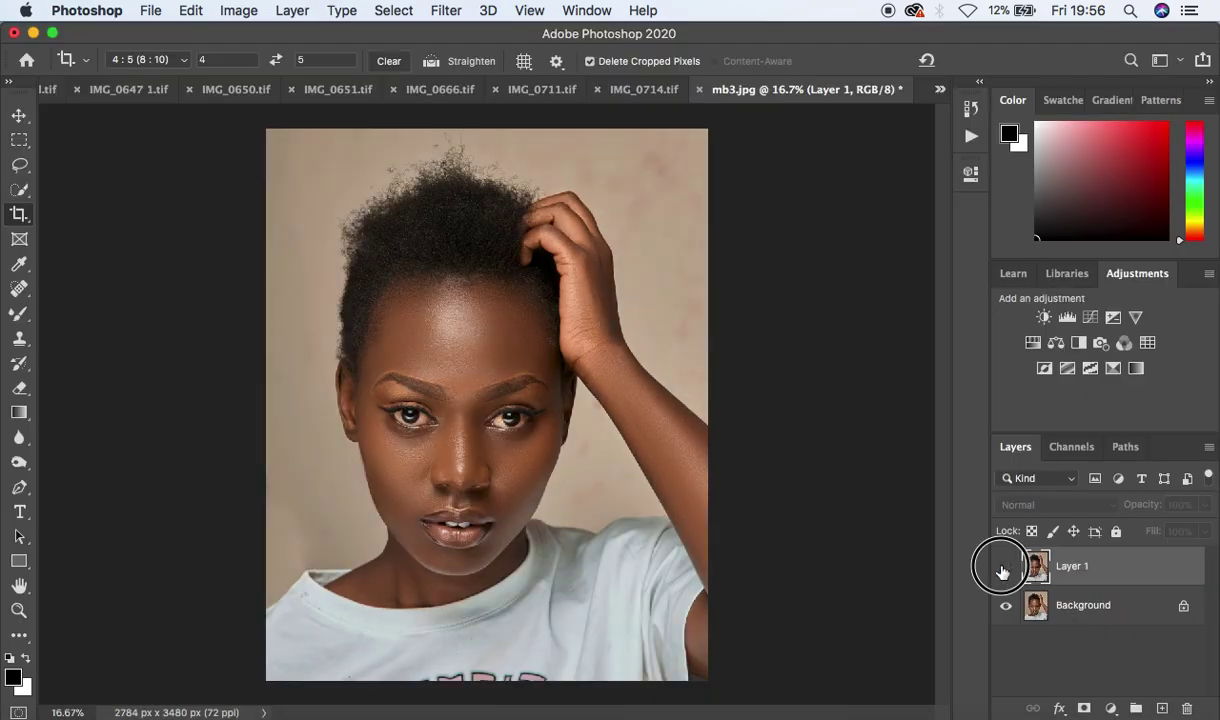
pyautogui.click(1005, 568)
pyautogui.click(1005, 568)
pyautogui.click(1005, 568)
pyautogui.click(1005, 568)
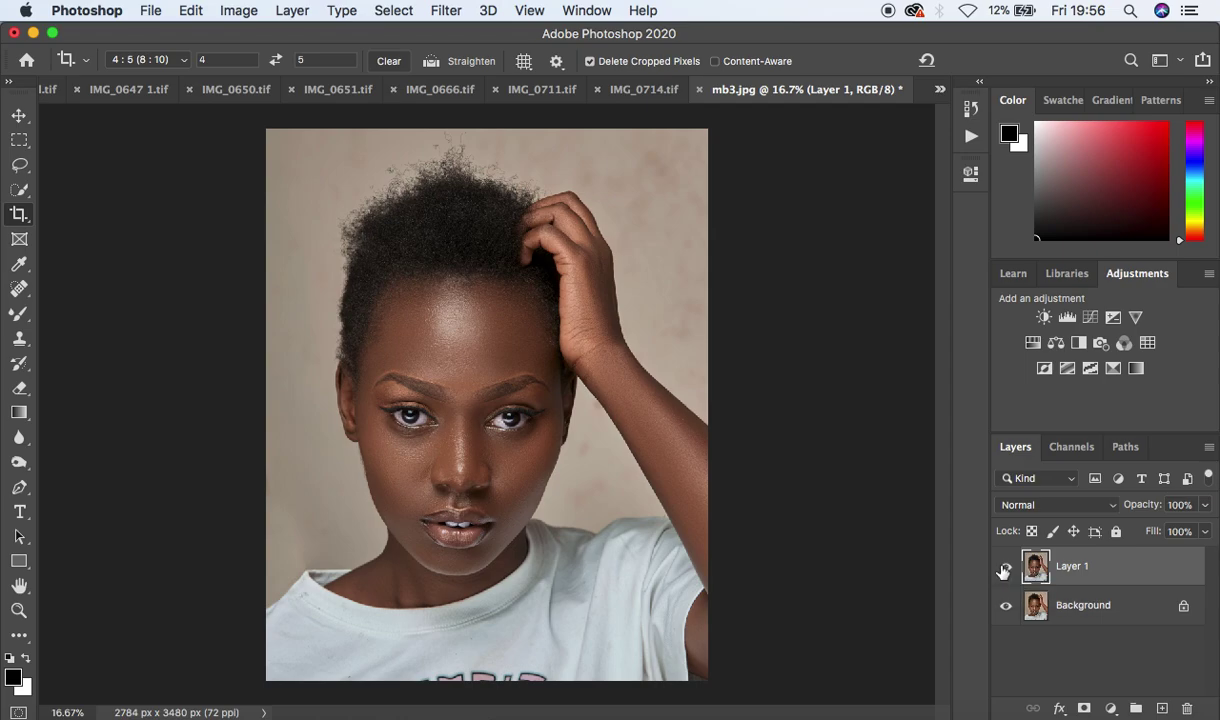
pyautogui.click(1110, 708)
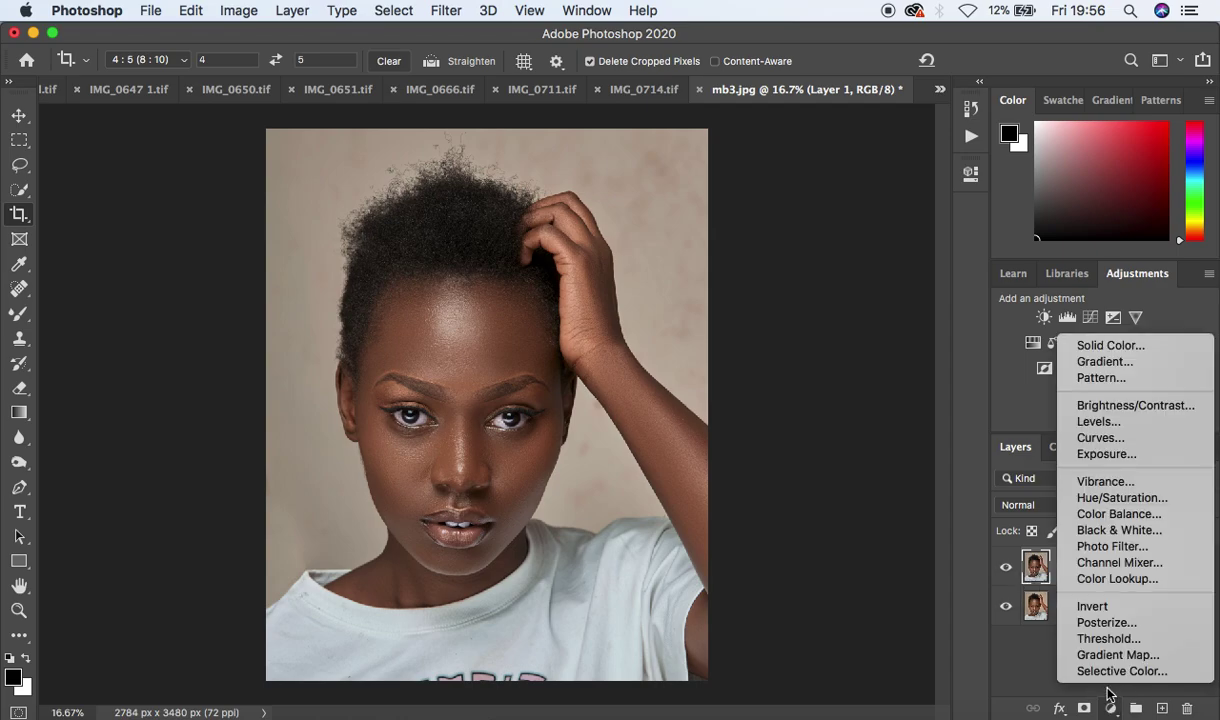
# Add a Selective Color adjustment layer and set the Reds' Yellow to -6
pyautogui.click(1110, 671)
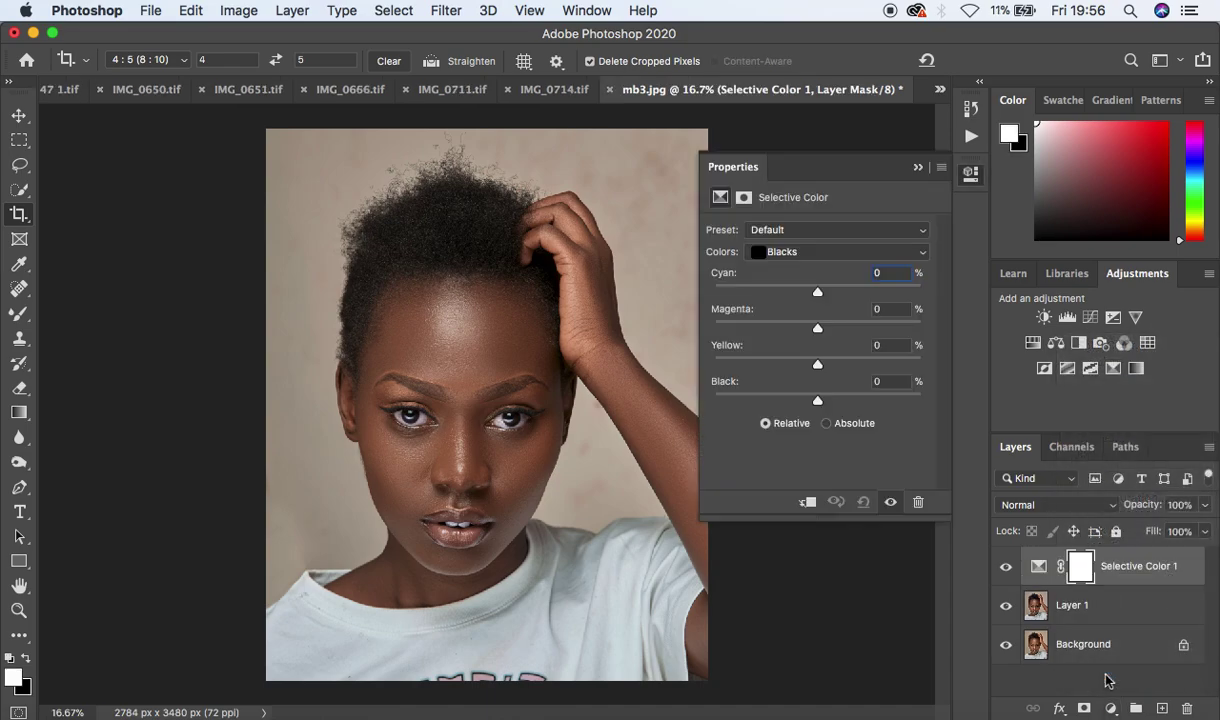
pyautogui.click(808, 252)
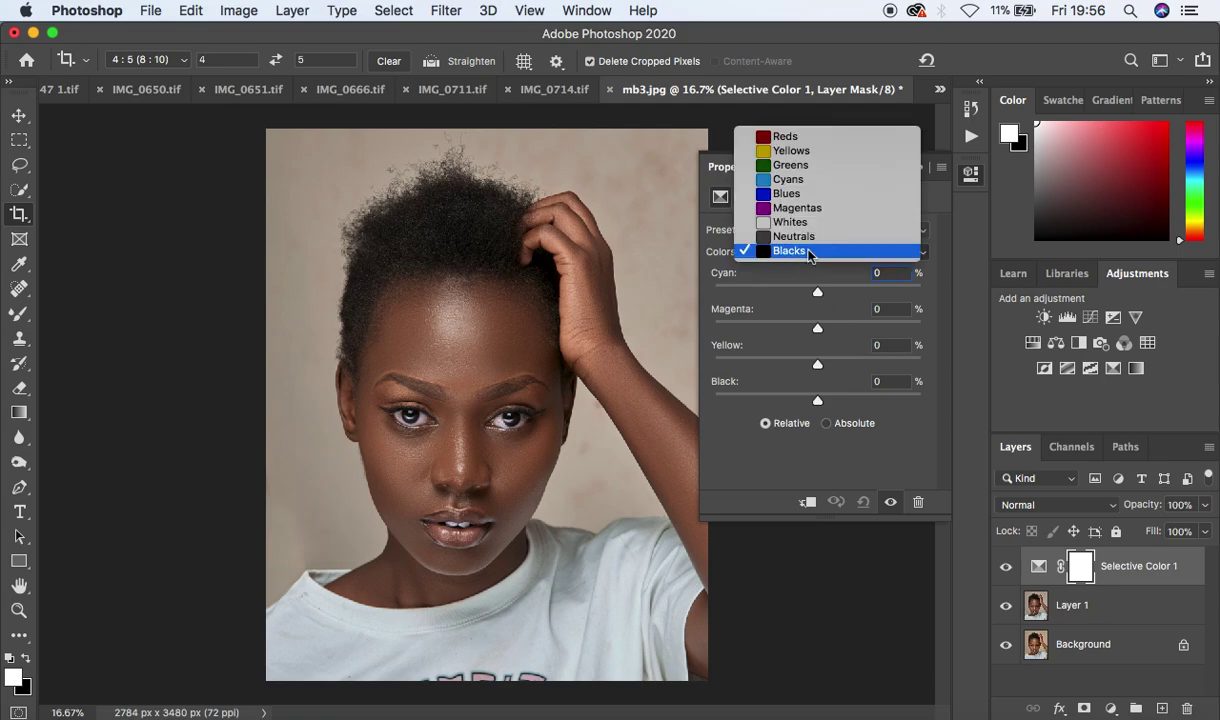
pyautogui.click(795, 137)
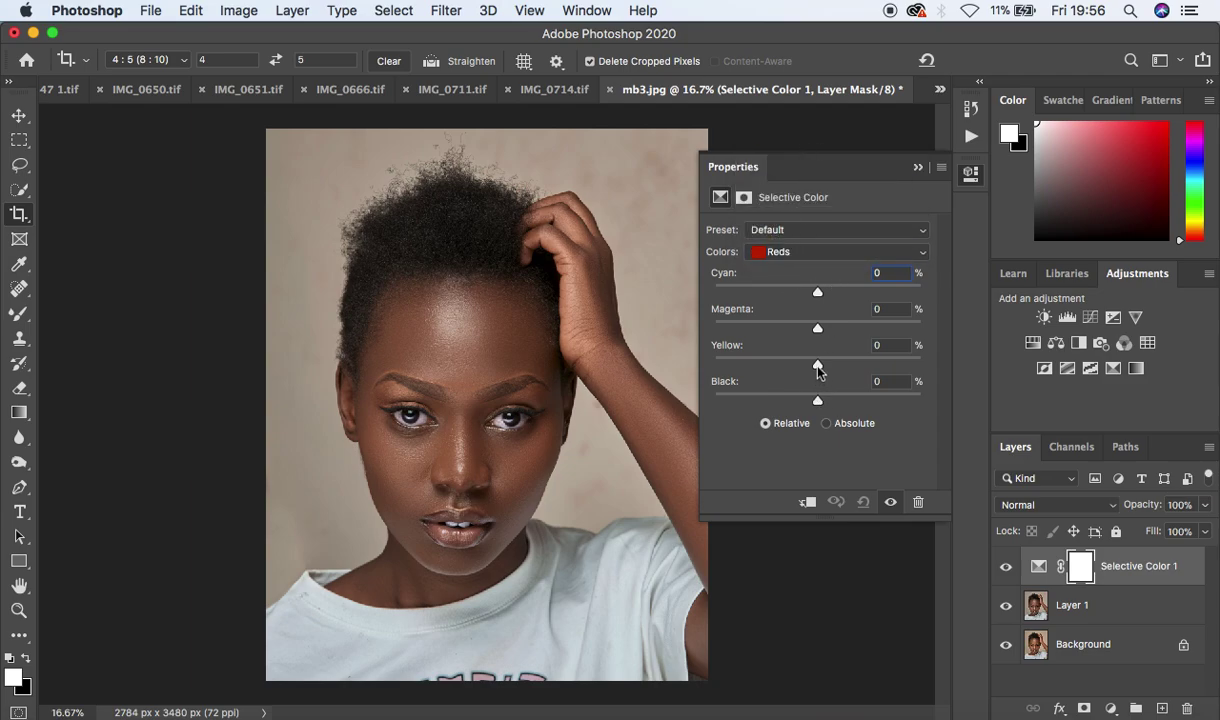
pyautogui.moveTo(818, 368); pyautogui.dragTo(732, 366)
pyautogui.moveTo(732, 365); pyautogui.dragTo(811, 367)
pyautogui.click(818, 255)
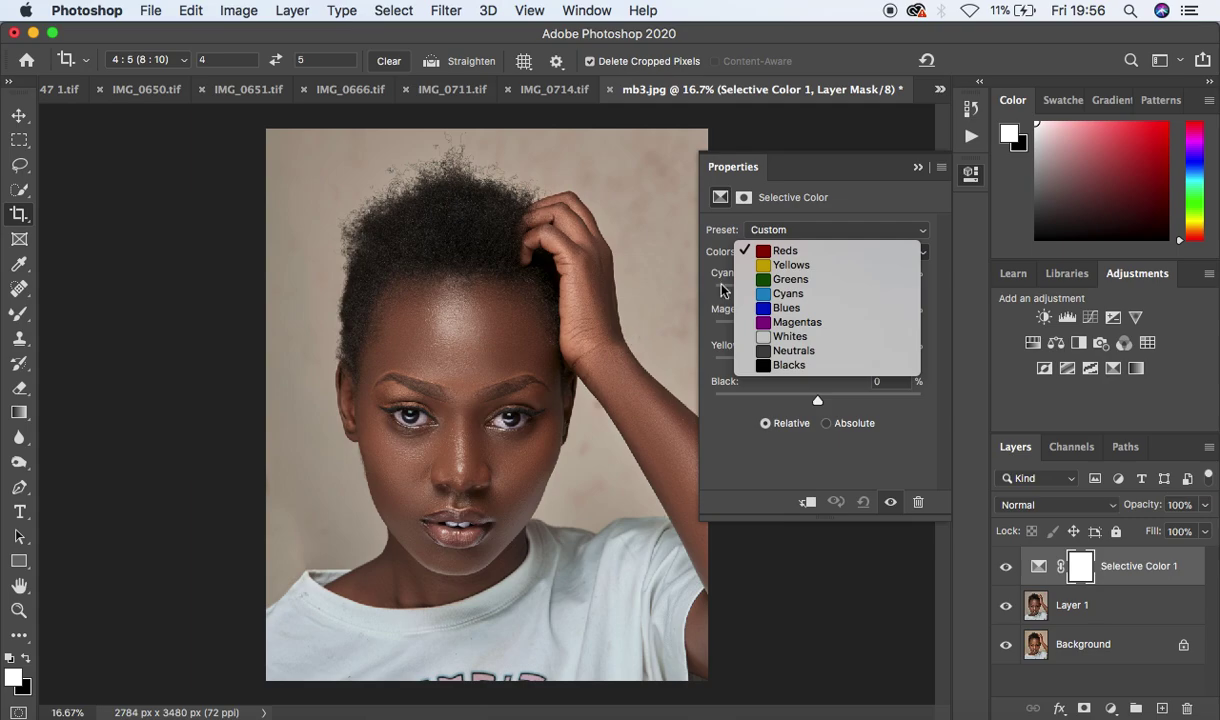
# Set the Yellows range of Selective Color 1 to Yellow -3 and Black +6
pyautogui.click(788, 265)
pyautogui.moveTo(821, 368); pyautogui.dragTo(815, 368)
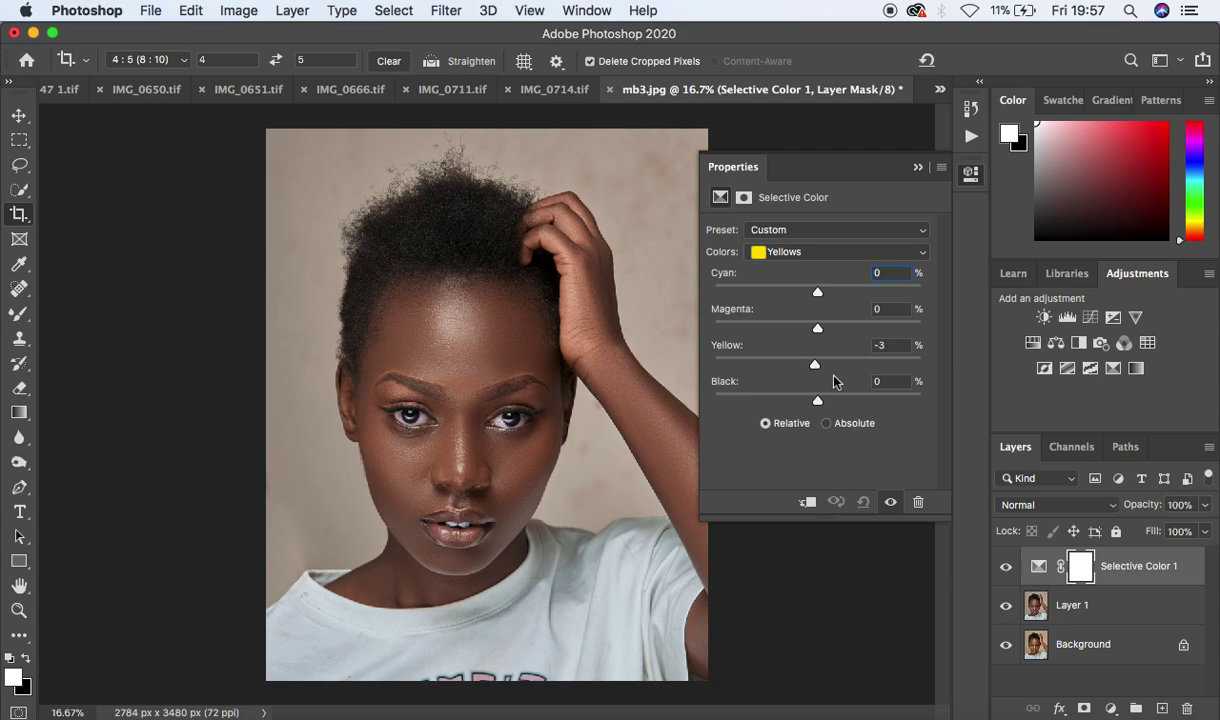
pyautogui.moveTo(817, 402)
pyautogui.mouseDown()
pyautogui.moveTo(891, 403)
pyautogui.moveTo(825, 402)
pyautogui.mouseUp()
pyautogui.press('super+minus')
pyautogui.press('super+plus')
pyautogui.press('super+plus')
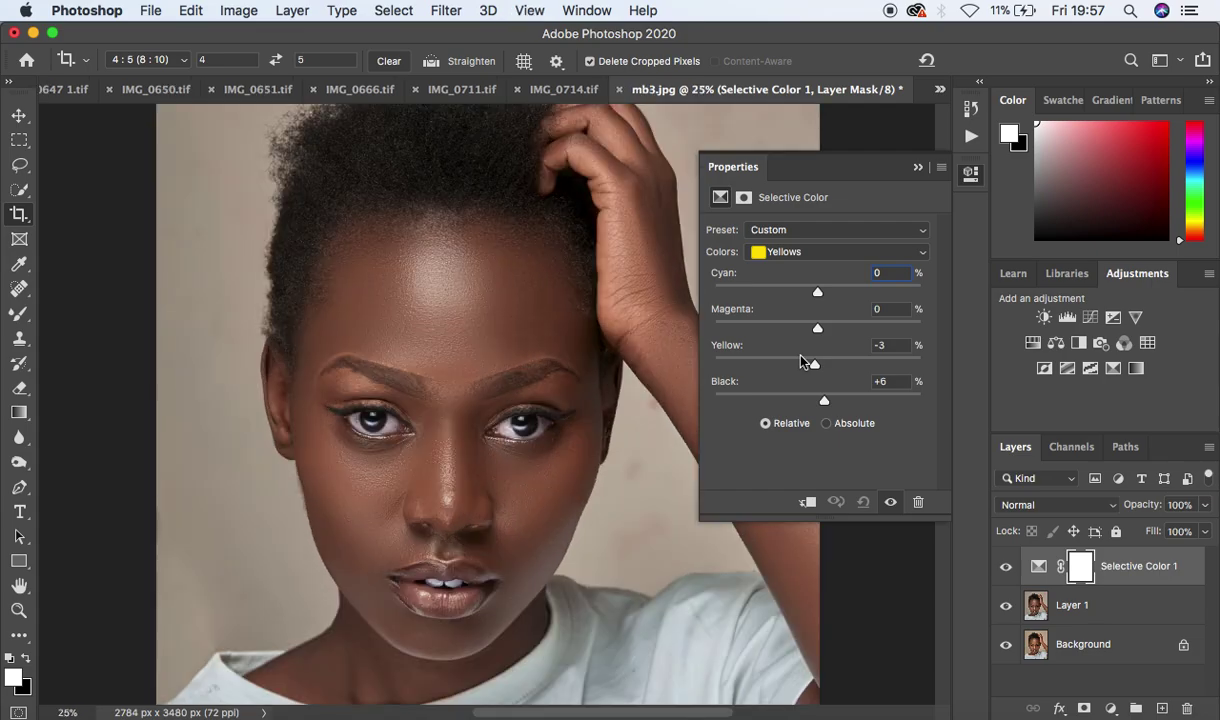
pyautogui.press('super+minus')
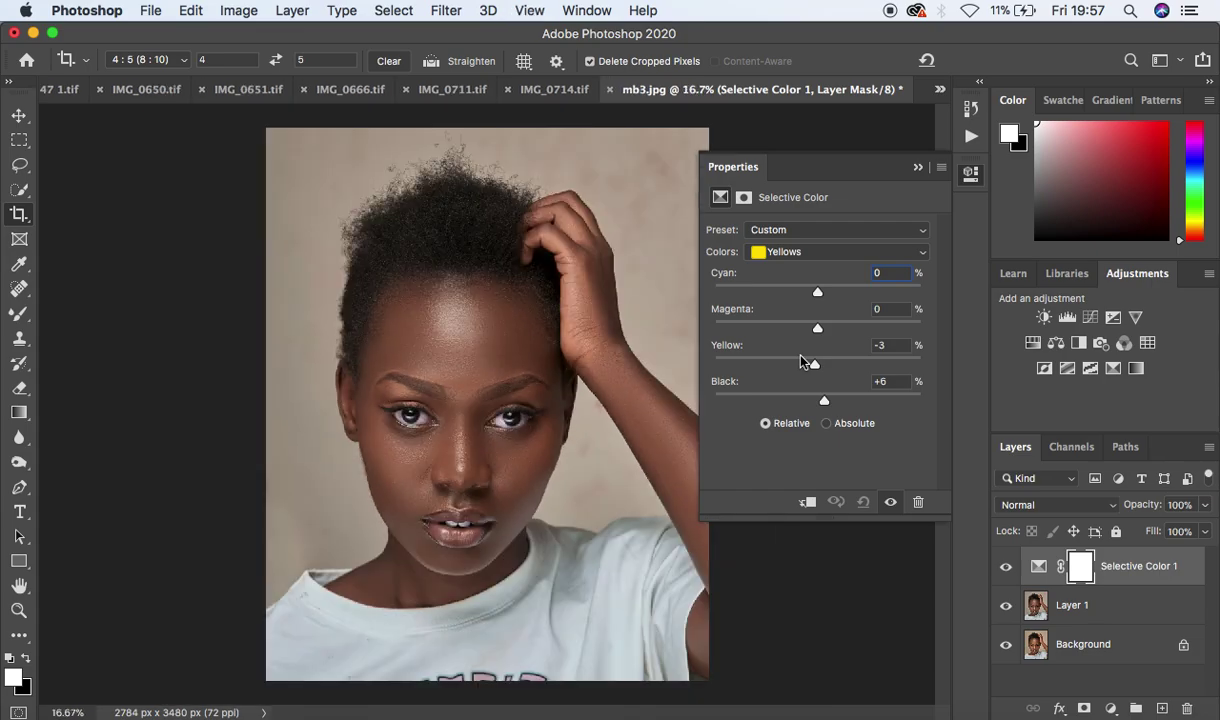
pyautogui.click(825, 258)
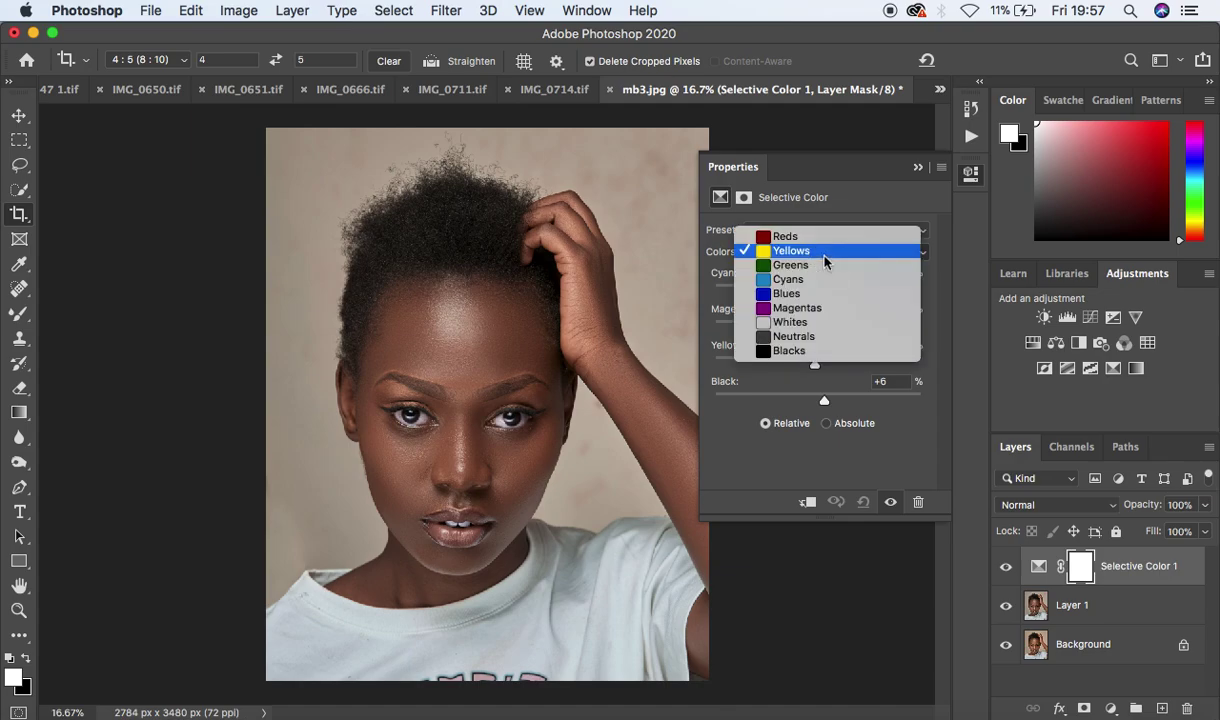
pyautogui.click(817, 349)
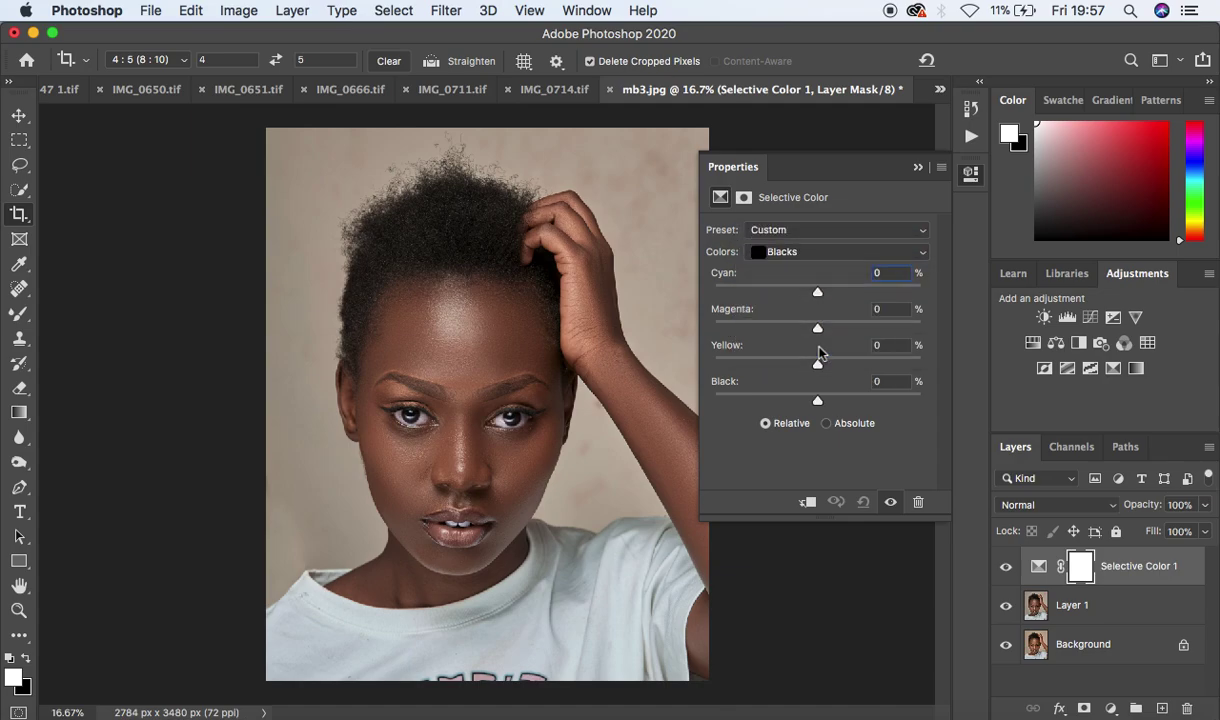
# Give the Blacks range Black +2 and Yellow -6, checking the result at different zooms
pyautogui.click(800, 252)
pyautogui.click(800, 249)
pyautogui.moveTo(818, 403); pyautogui.dragTo(913, 403)
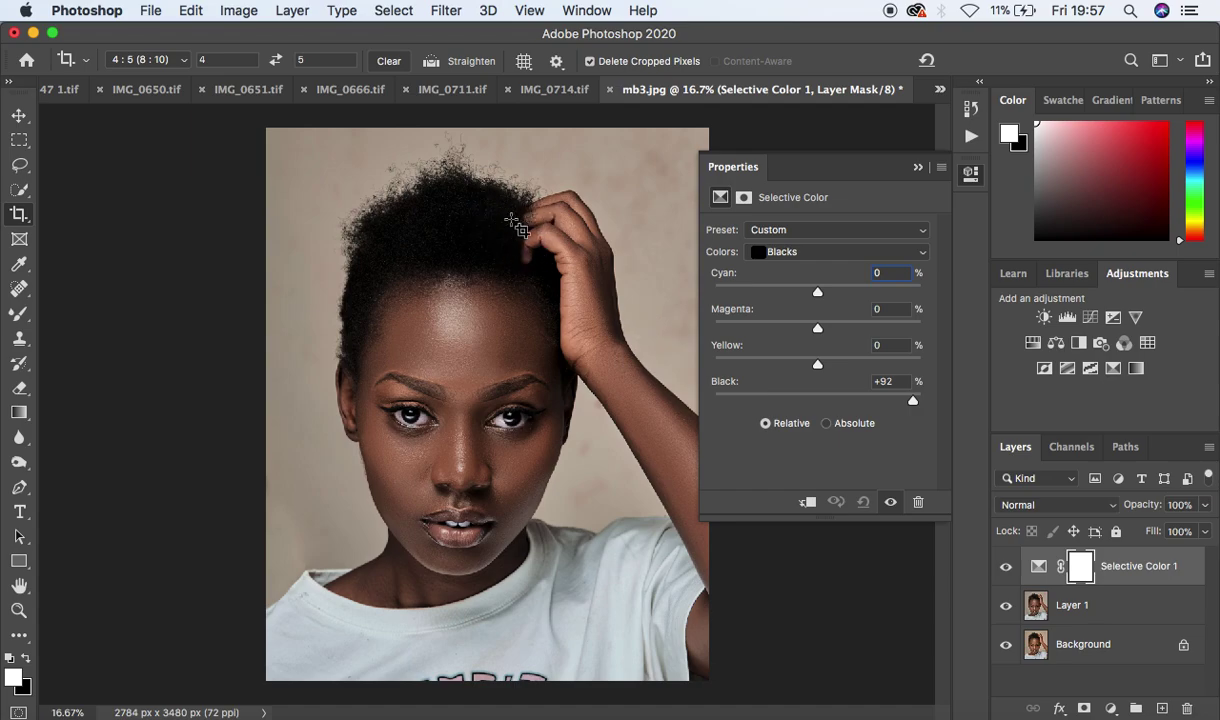
pyautogui.moveTo(913, 399); pyautogui.dragTo(822, 403)
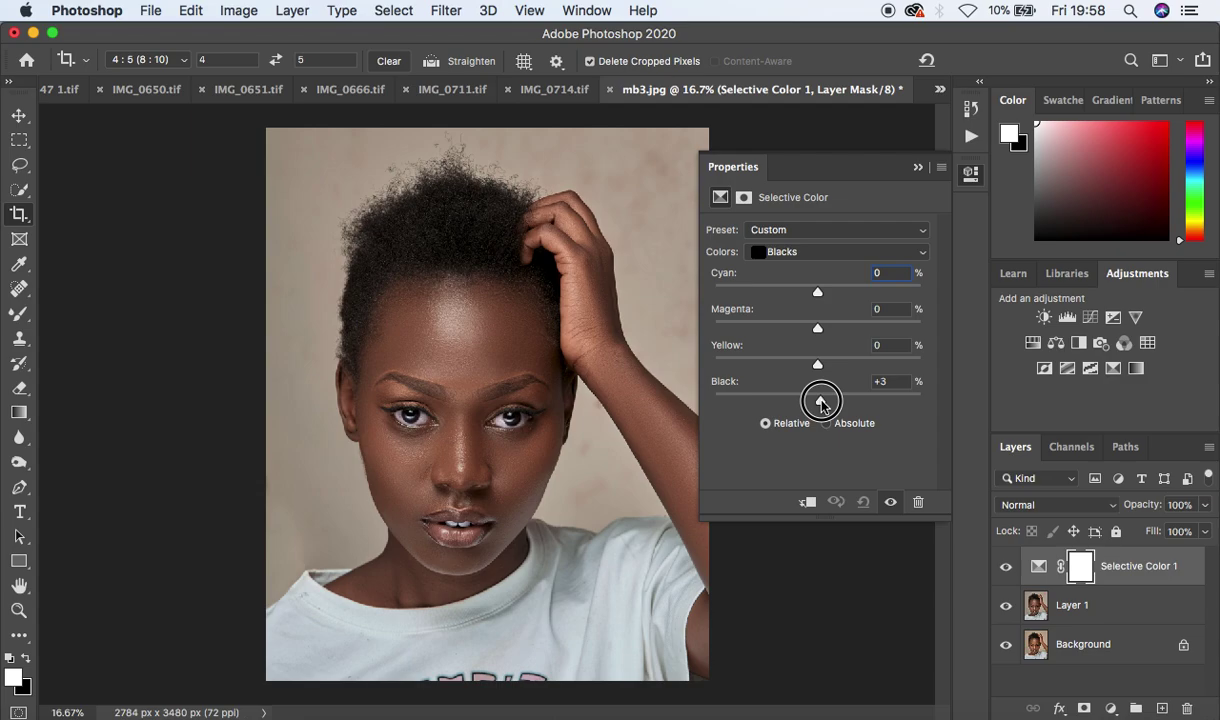
pyautogui.moveTo(821, 403); pyautogui.dragTo(820, 403)
pyautogui.moveTo(819, 367); pyautogui.dragTo(815, 369)
pyautogui.moveTo(815, 369); pyautogui.dragTo(811, 369)
pyautogui.hotkey('ctrl', '-')
pyautogui.hotkey('ctrl', '+')
# Add a Brightness/Contrast layer with Use Legacy on and Contrast set to 2
pyautogui.click(1110, 707)
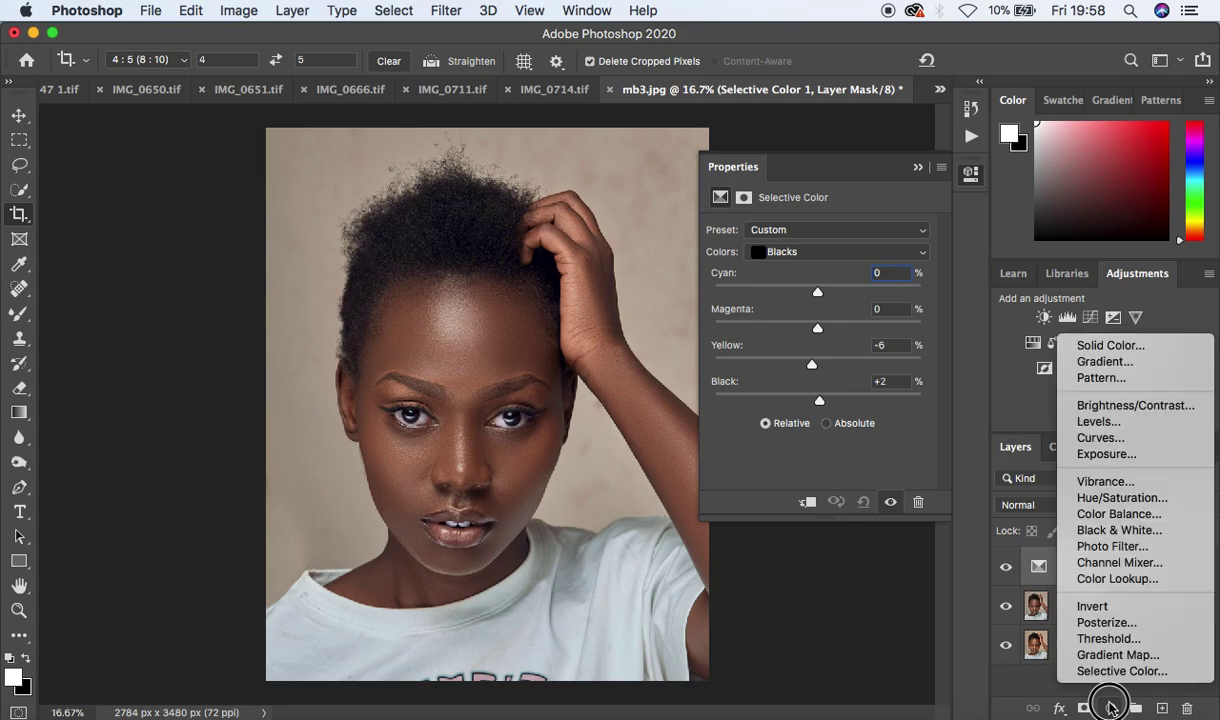
pyautogui.click(1106, 412)
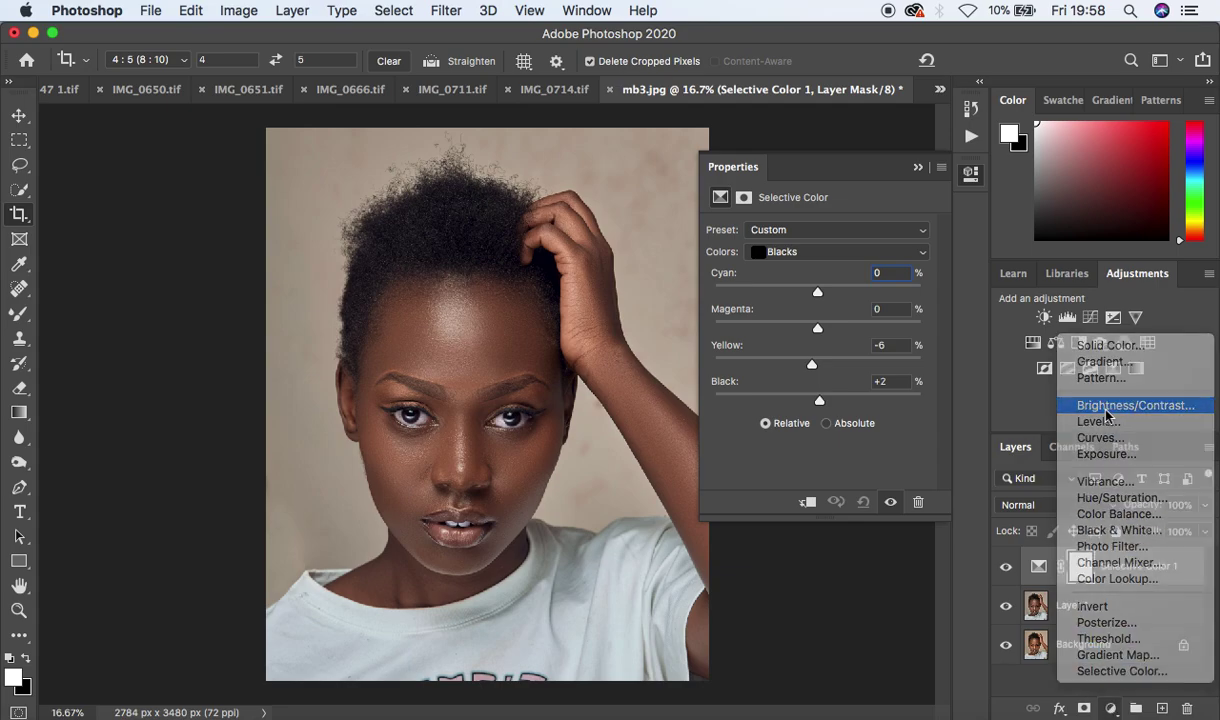
pyautogui.click(711, 343)
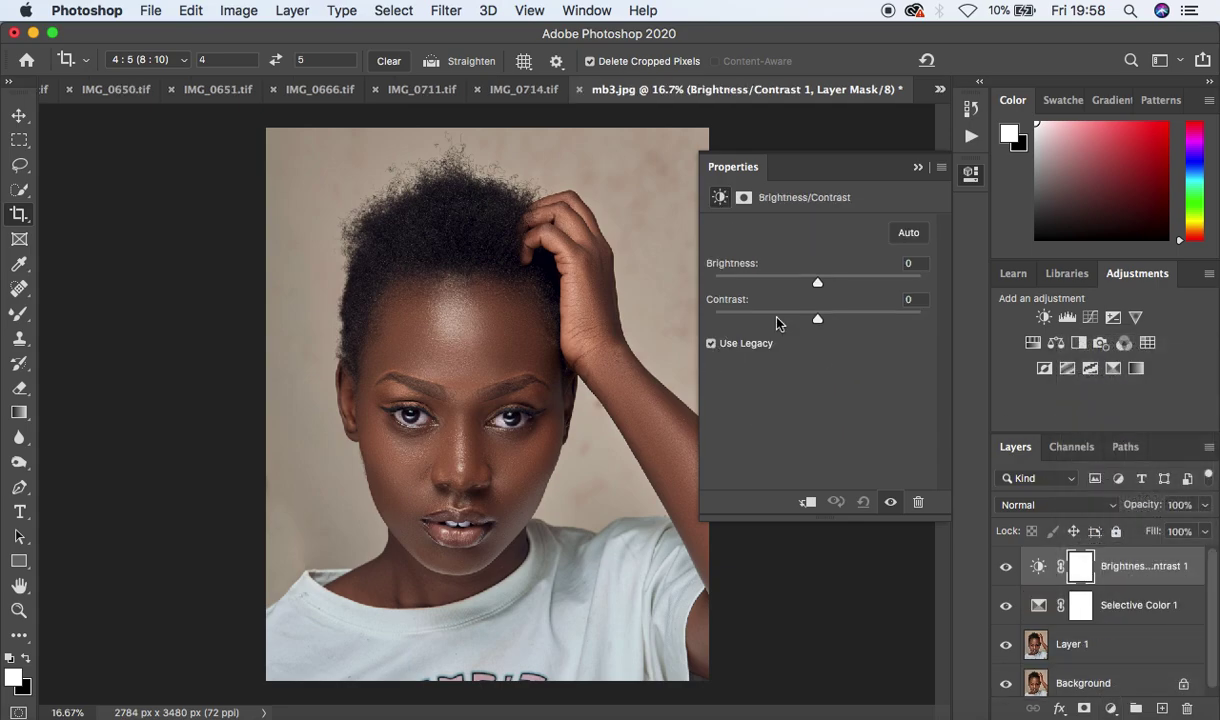
pyautogui.moveTo(818, 320); pyautogui.dragTo(819, 322)
pyautogui.moveTo(819, 322); pyautogui.dragTo(820, 320)
# Add a Vibrance layer with Vibrance lowered to -4 and Saturation at 0, then close its properties
pyautogui.click(1110, 708)
pyautogui.click(1125, 483)
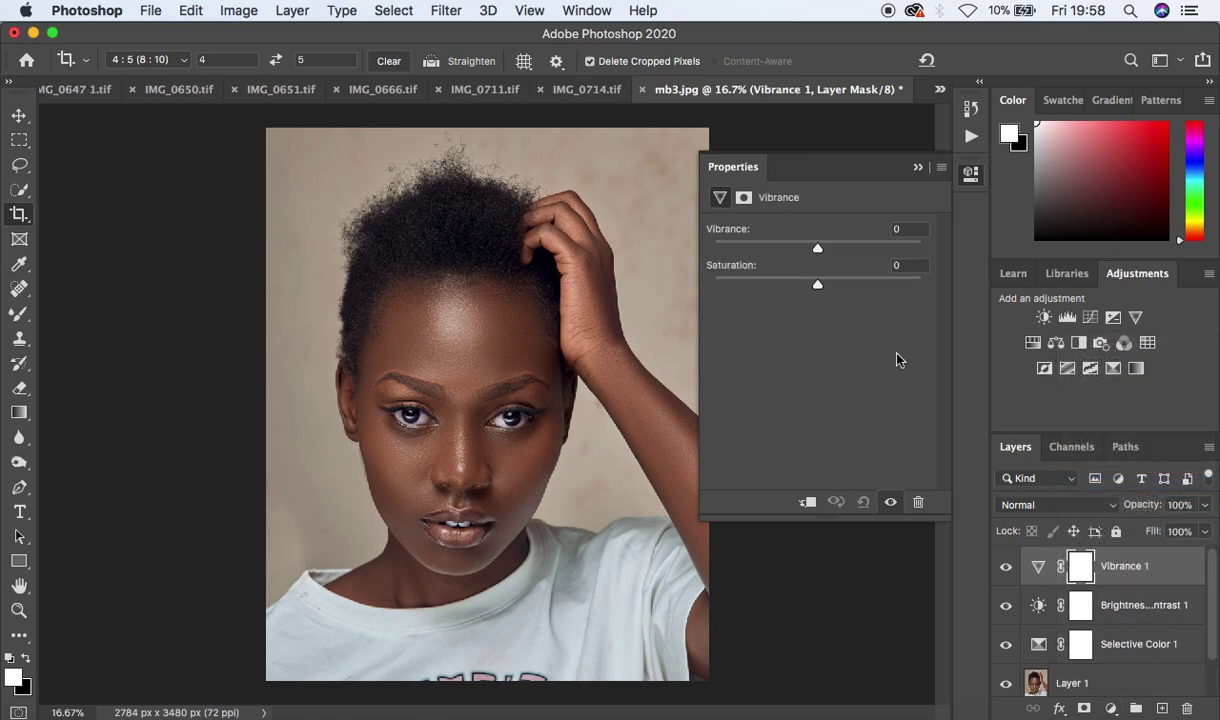
pyautogui.moveTo(818, 250); pyautogui.dragTo(814, 255)
pyautogui.click(918, 167)
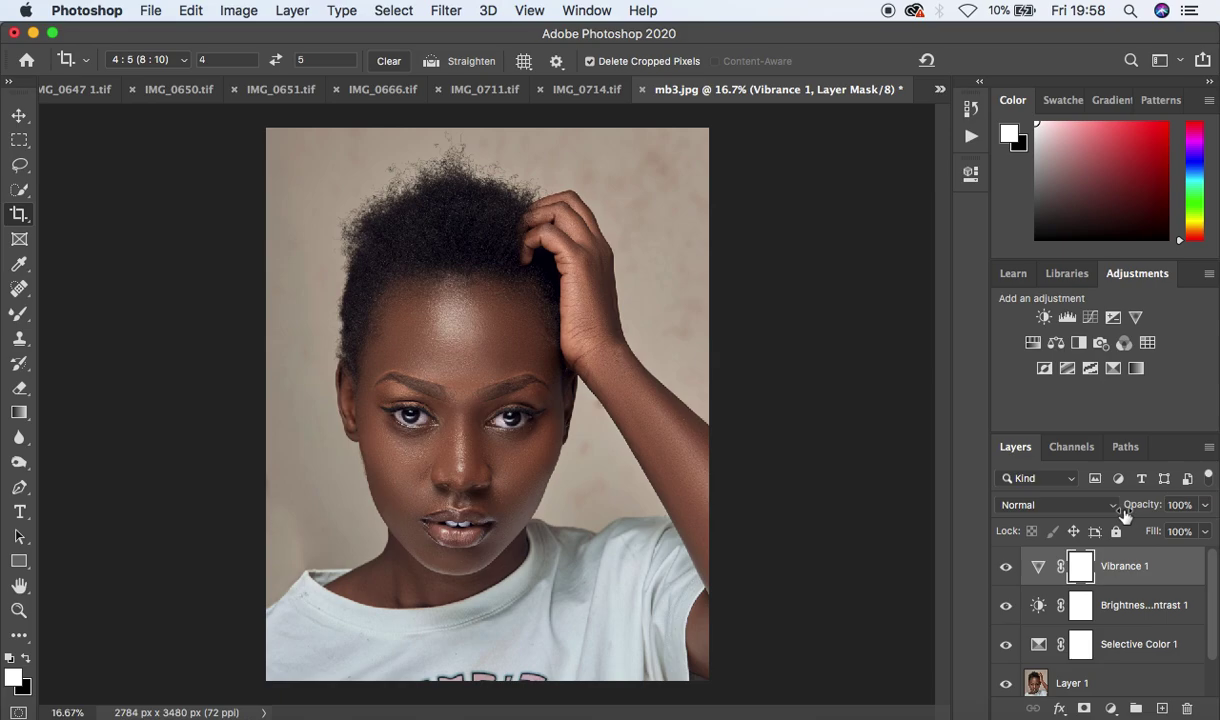
pyautogui.scroll(-1, 1143, 635)
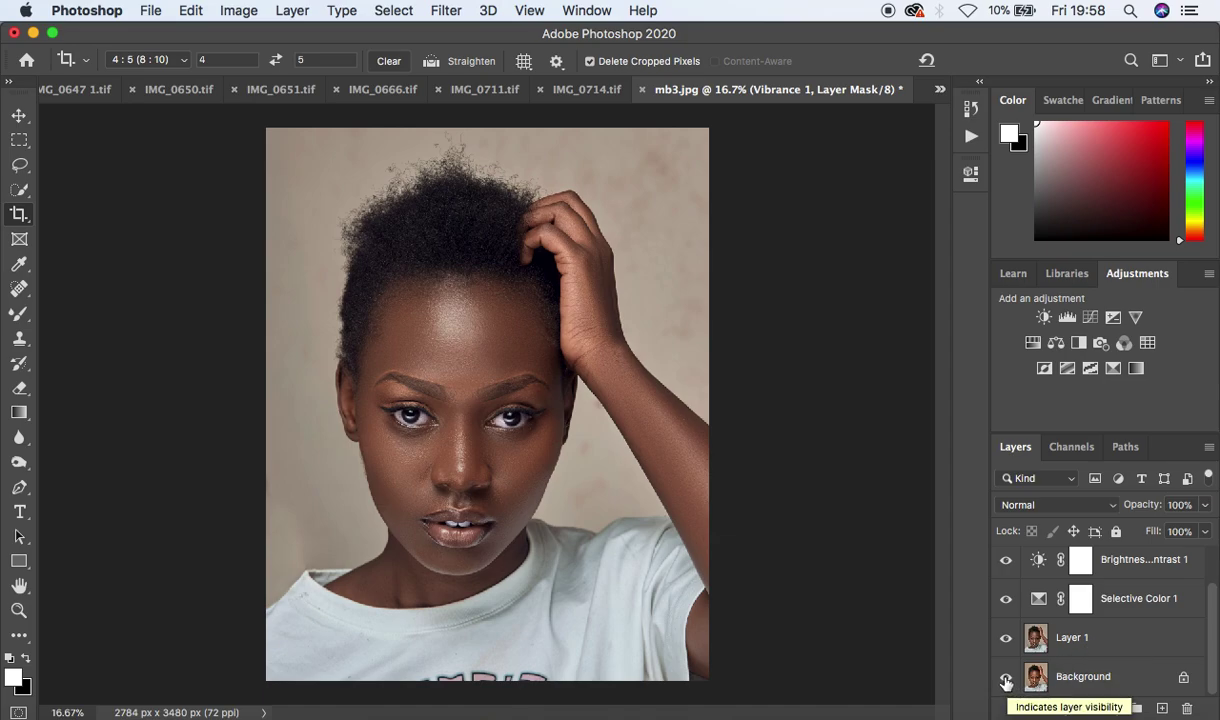
pyautogui.keyDown('alt'); pyautogui.click(1006, 680); pyautogui.keyUp('alt')
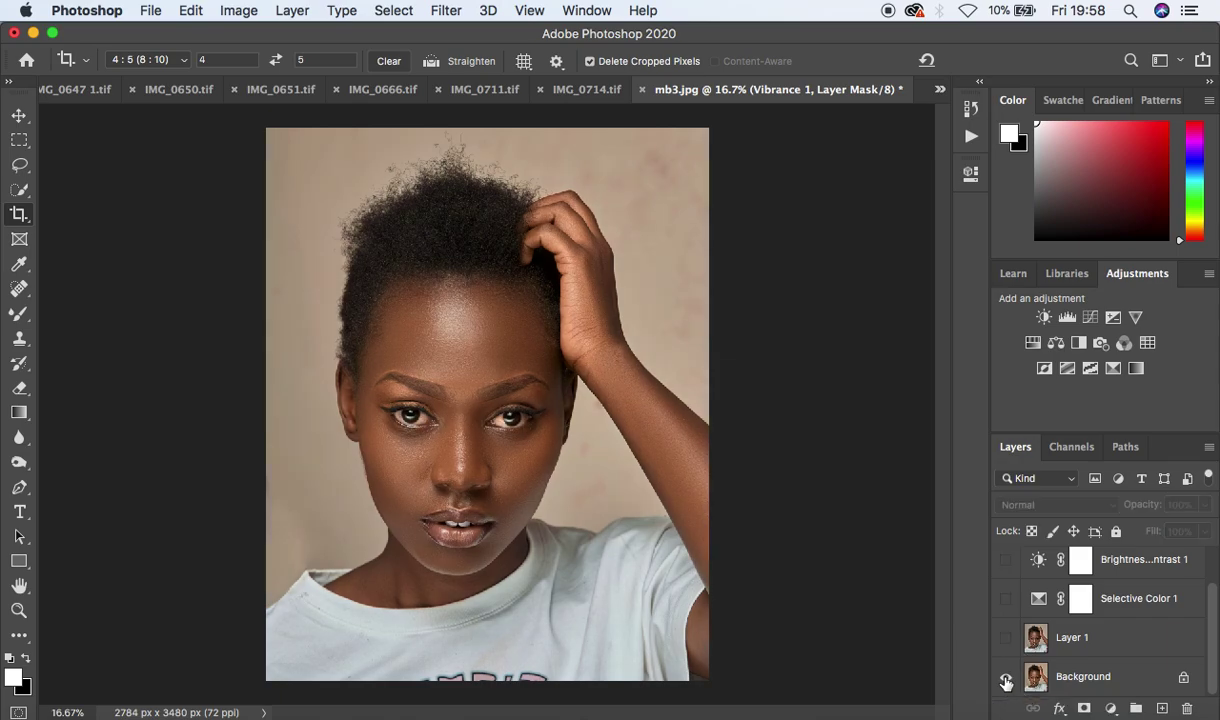
pyautogui.keyDown('alt'); pyautogui.click(1006, 680); pyautogui.keyUp('alt')
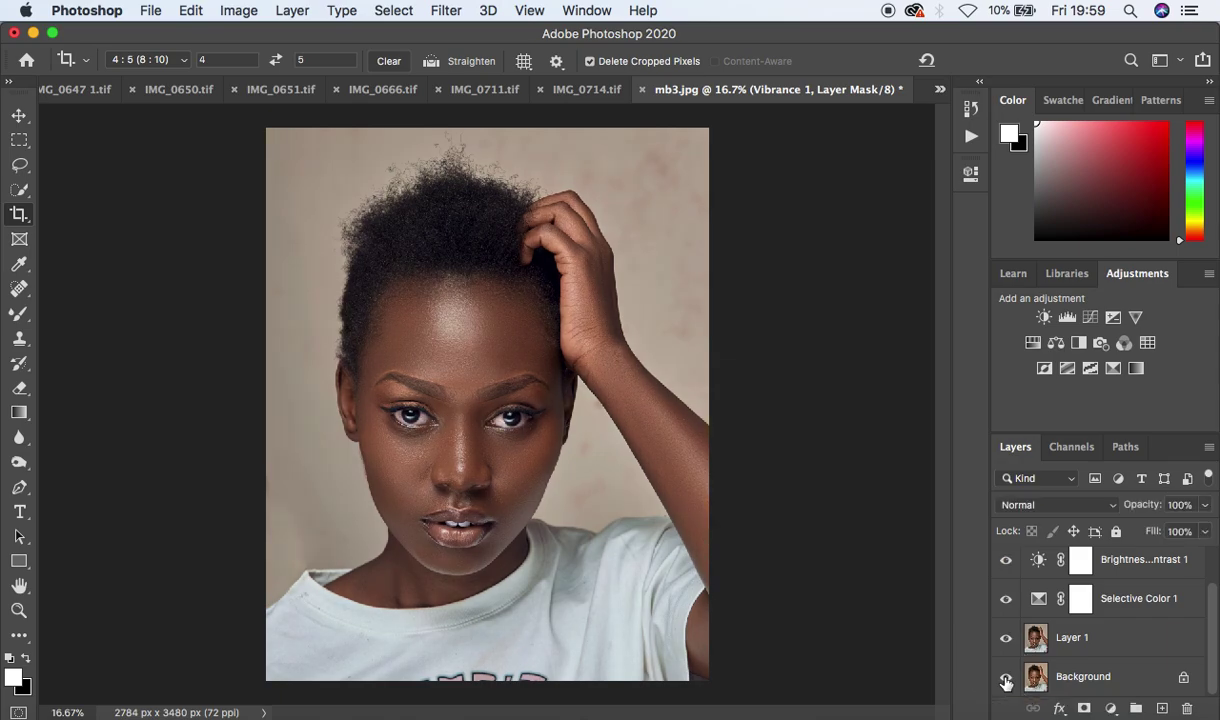
pyautogui.keyDown('alt'); pyautogui.click(1006, 680); pyautogui.keyUp('alt')
pyautogui.keyDown('alt'); pyautogui.click(1006, 680); pyautogui.keyUp('alt')
pyautogui.keyDown('alt'); pyautogui.click(1006, 680); pyautogui.keyUp('alt')
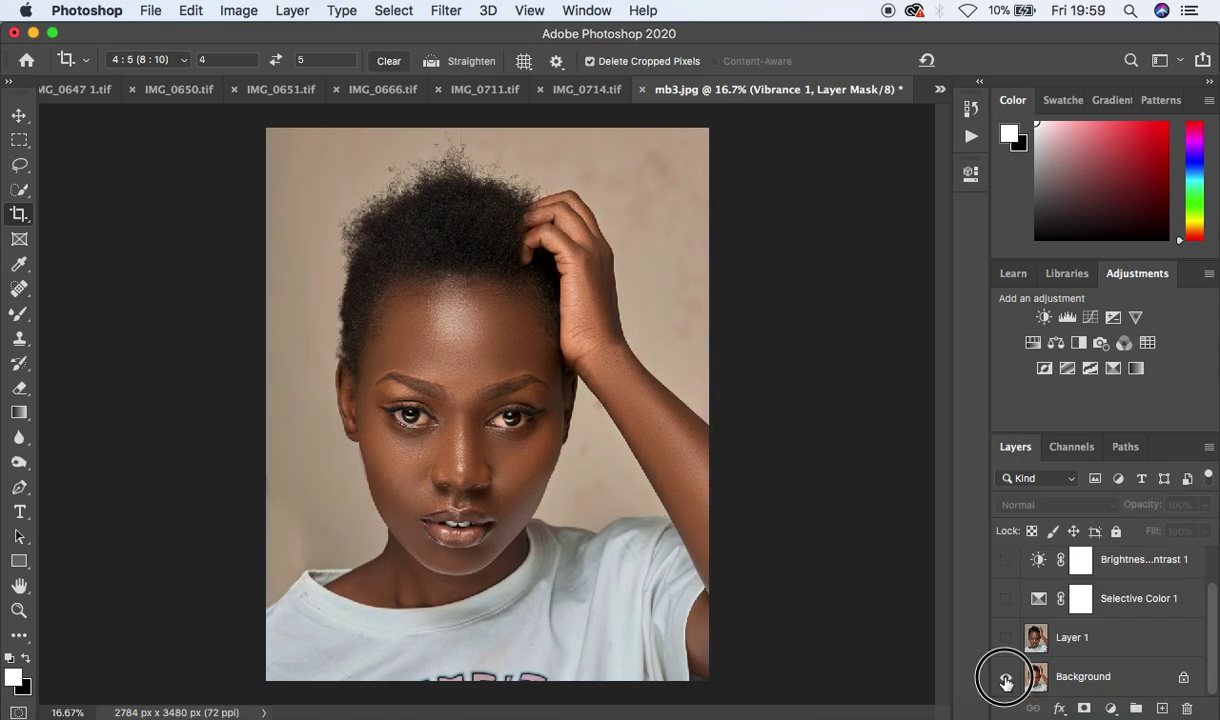
pyautogui.keyDown('alt'); pyautogui.click(1006, 680); pyautogui.keyUp('alt')
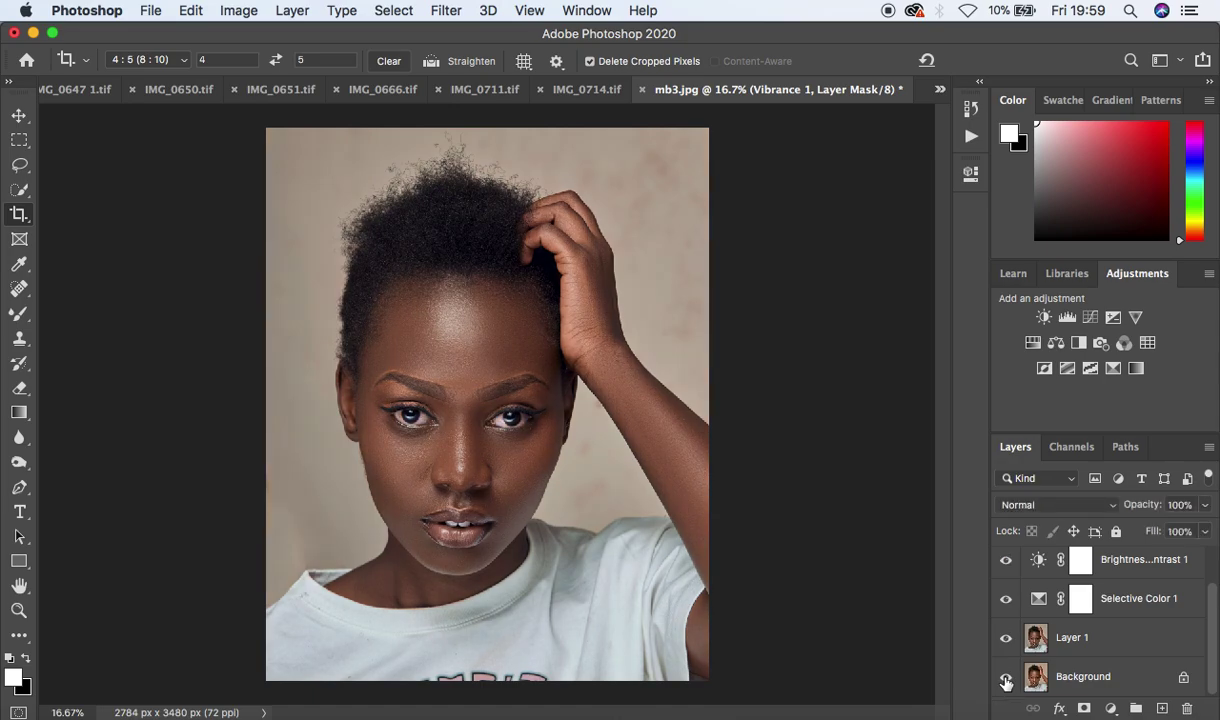